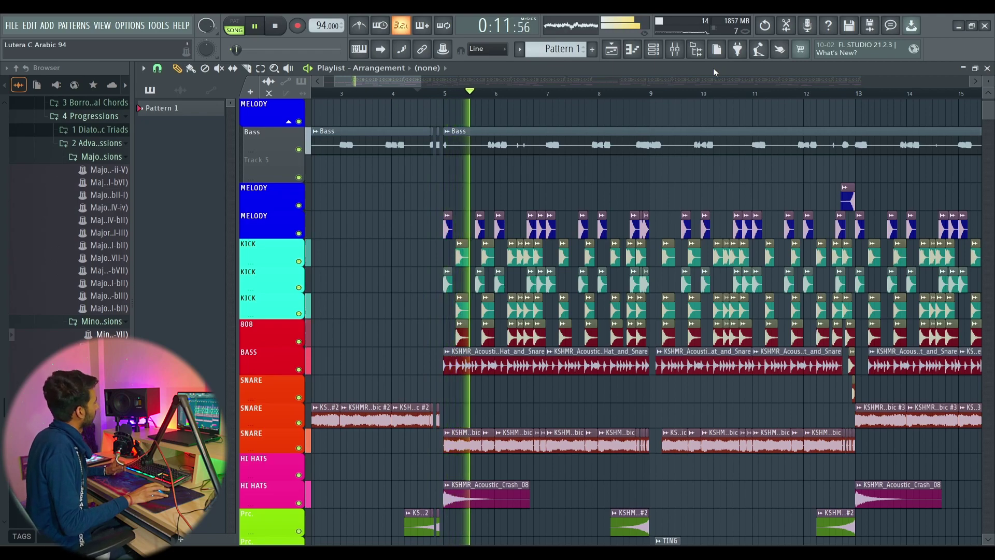
Load Ozone 11 into the second effect slot of the mixer's master channel and open its Master Assistant
click(682, 53)
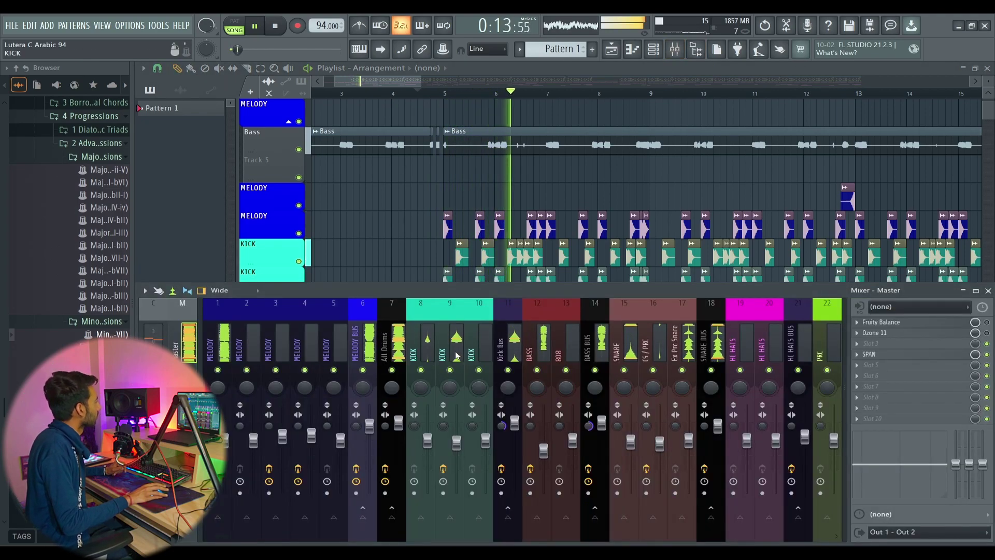
scroll(458, 353, up, 5)
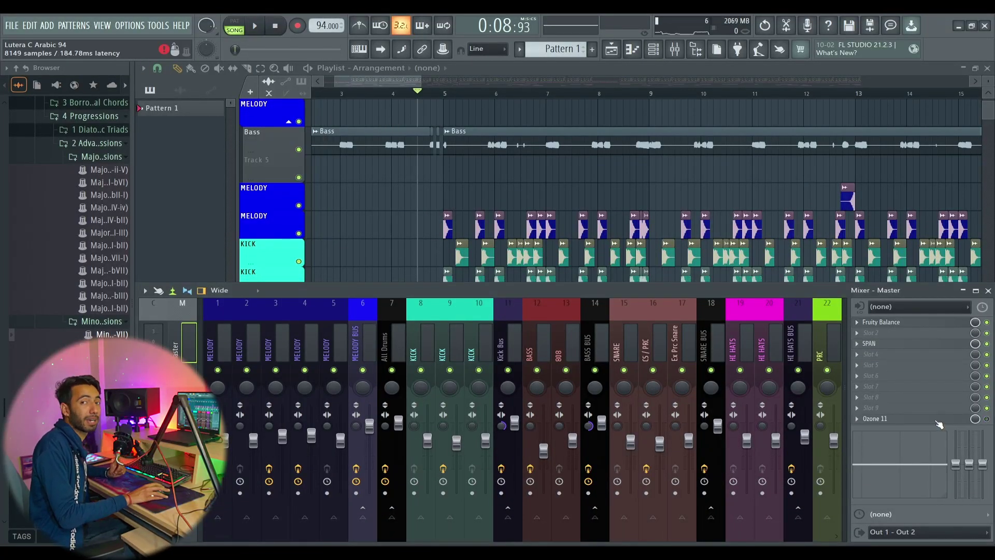
click(868, 335)
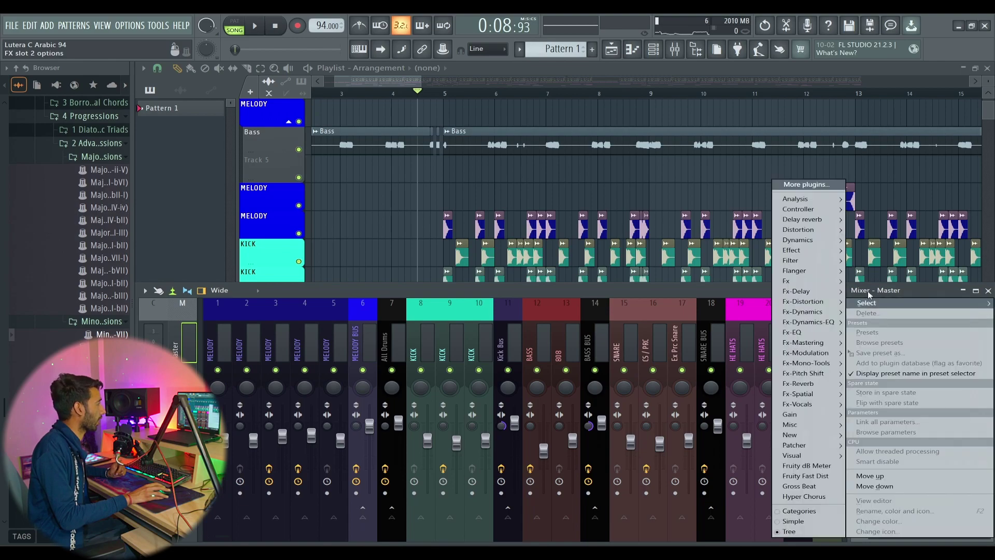
click(745, 343)
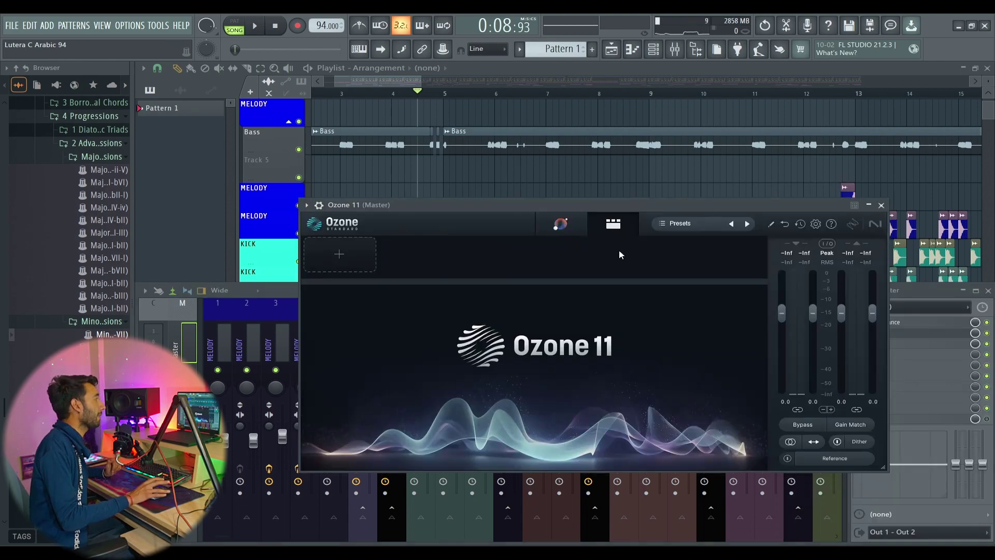
click(570, 228)
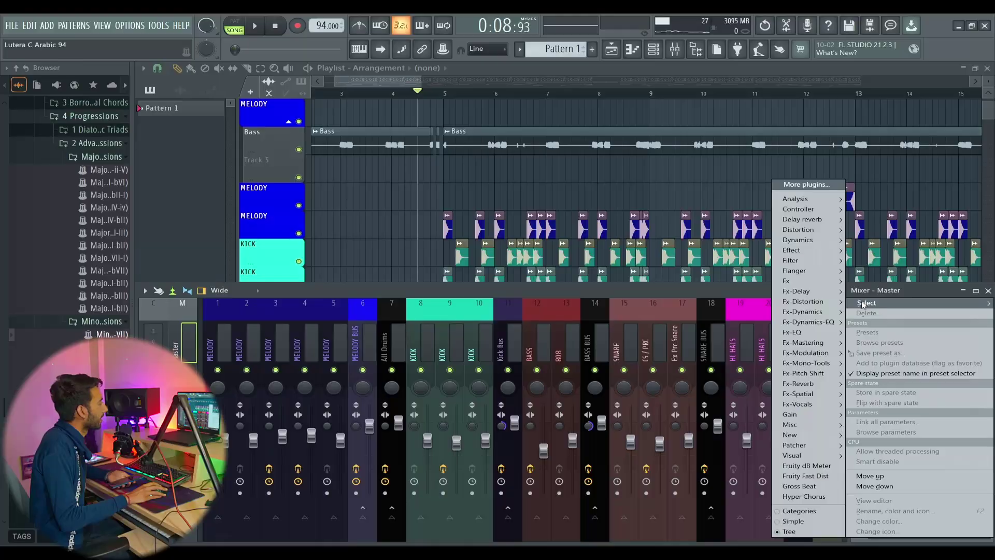
Add the Mix to Mobile sender plugin to the last effect slot of the master channel
mouse_move(813, 283)
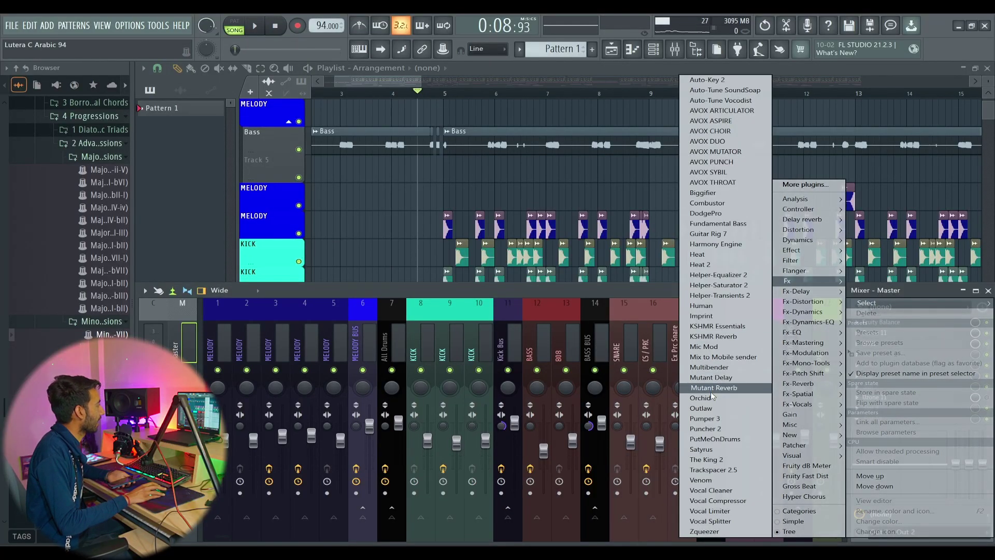
click(711, 358)
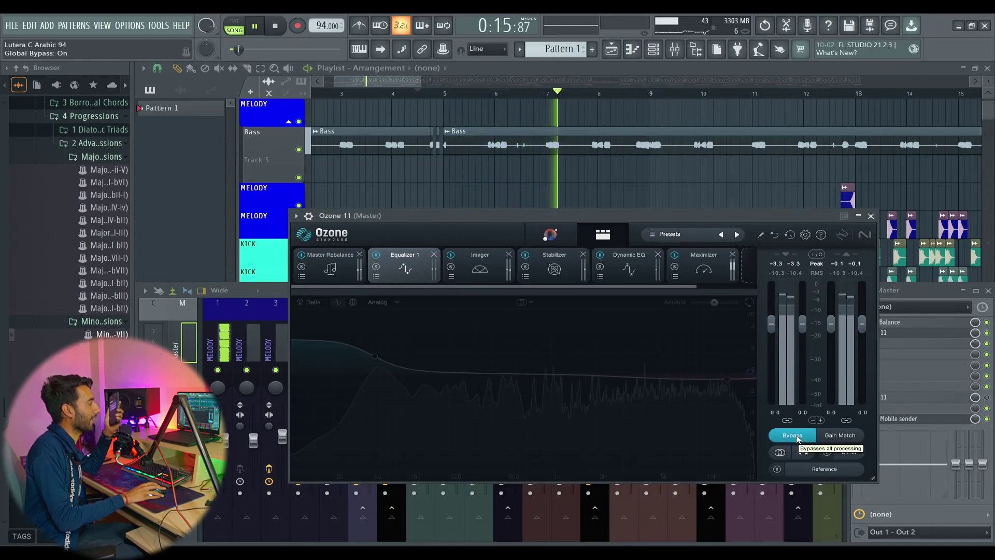
Compare the playing mix with and without Ozone's processing by toggling its global bypass
click(796, 438)
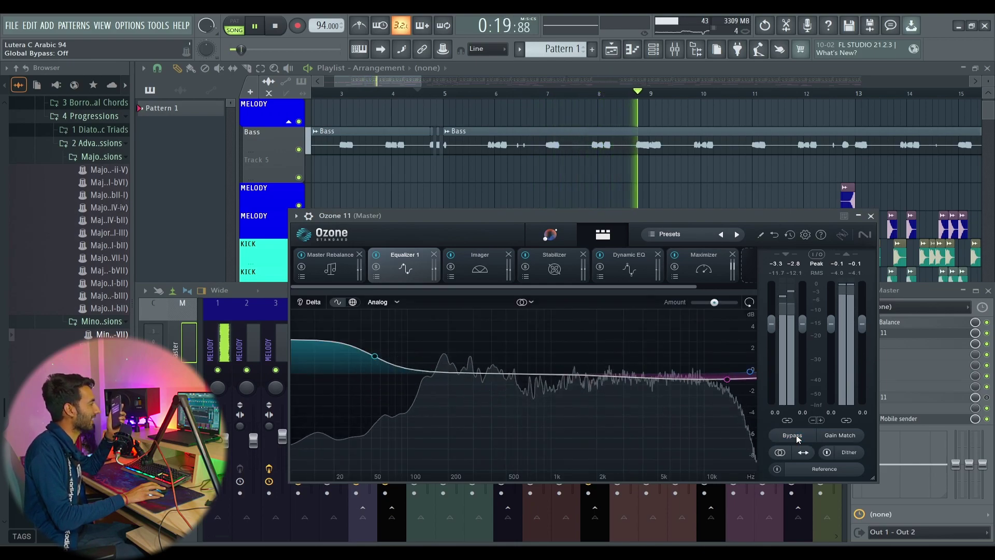
click(797, 438)
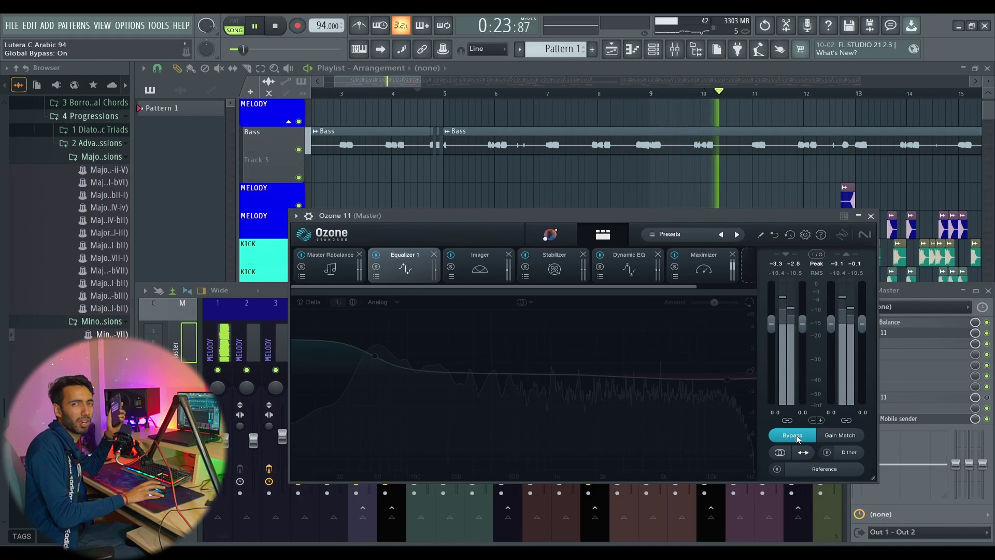
click(796, 438)
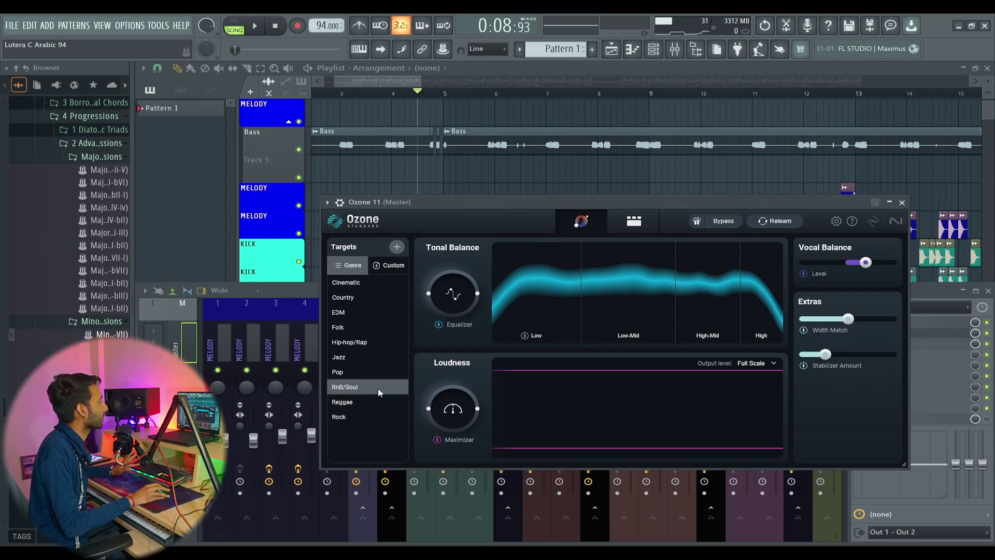
Set the Master Assistant's genre target to Hip-hop/Rap and switch Ozone to the detailed module view
click(362, 343)
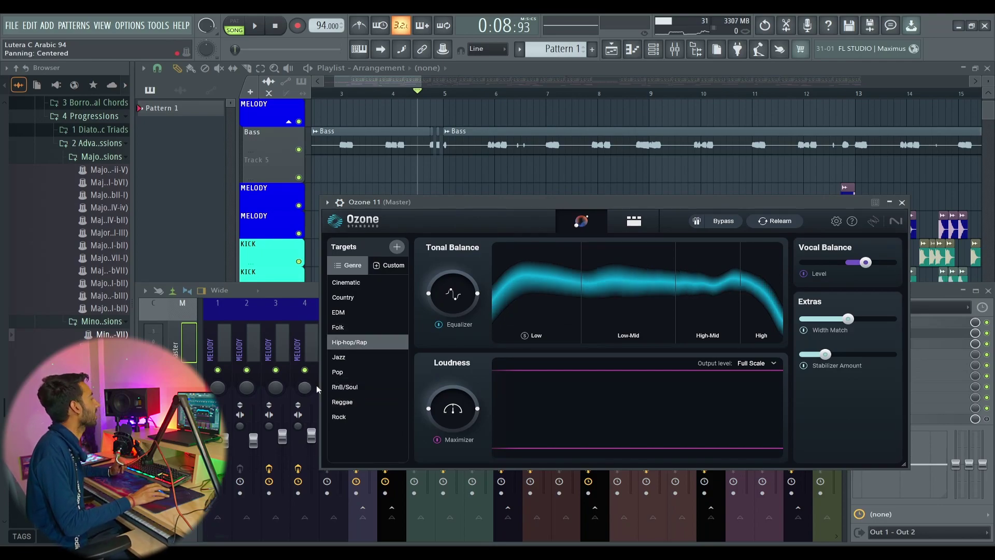
click(632, 222)
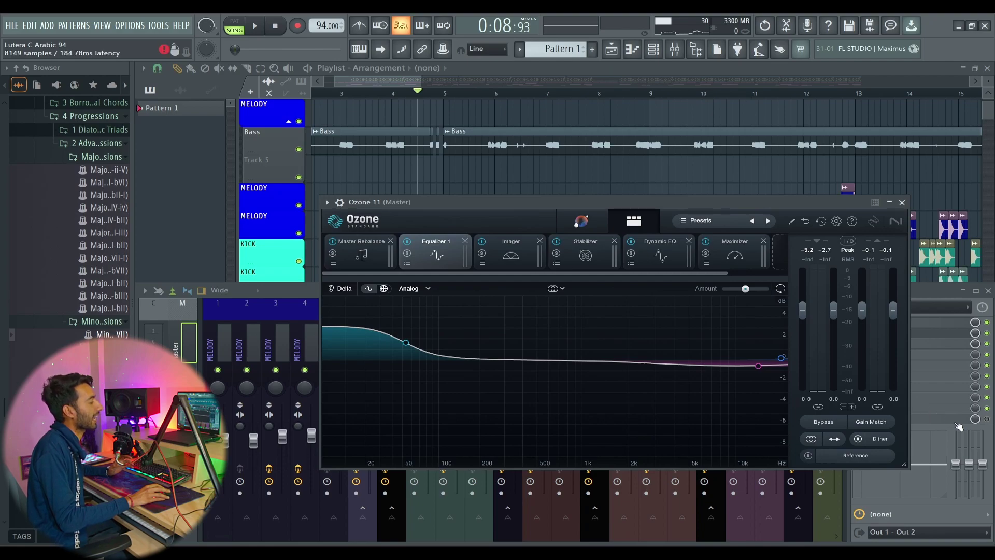
drag(652, 201, 589, 172)
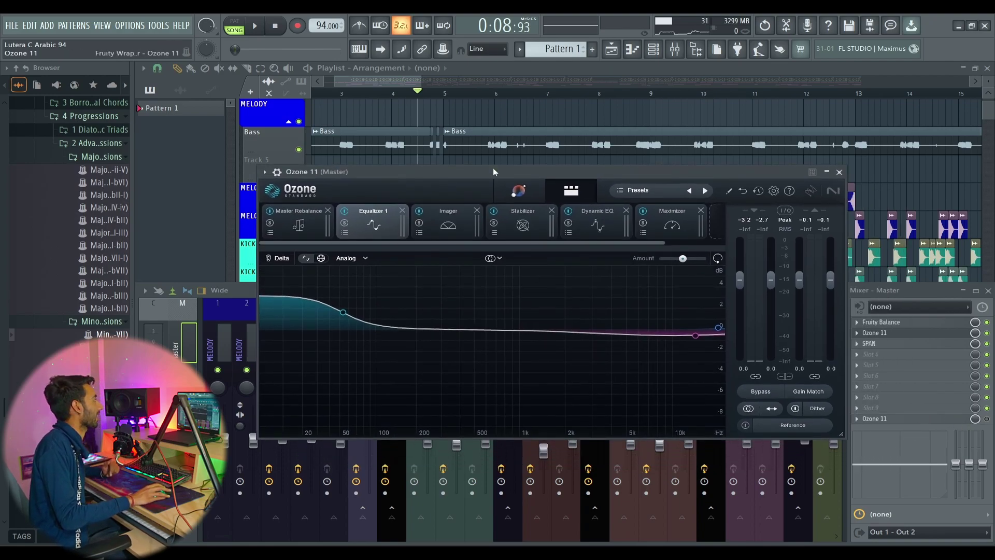
drag(493, 171, 531, 178)
In the Imager, set the band 2 width to -22 and the band 3 width to 22 during playback
click(473, 240)
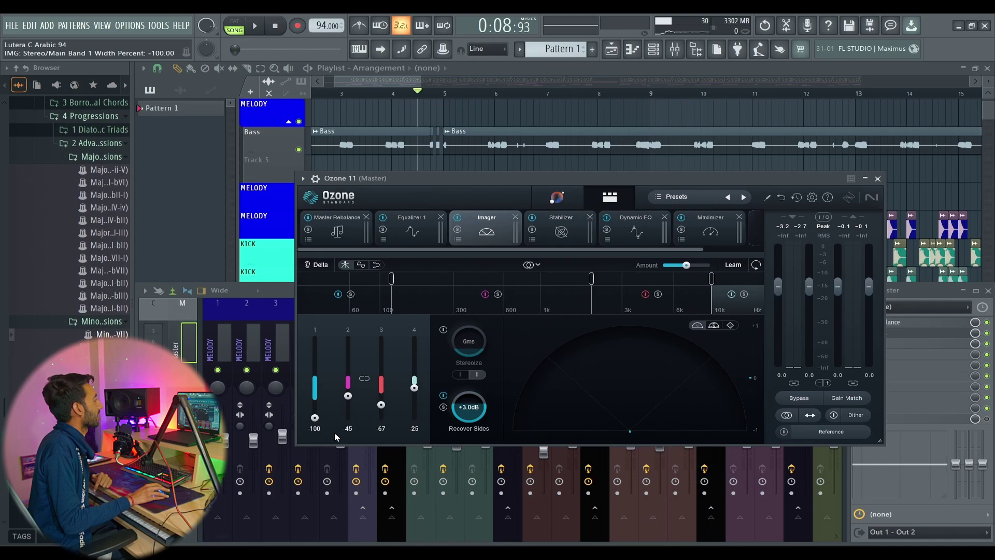
key(space)
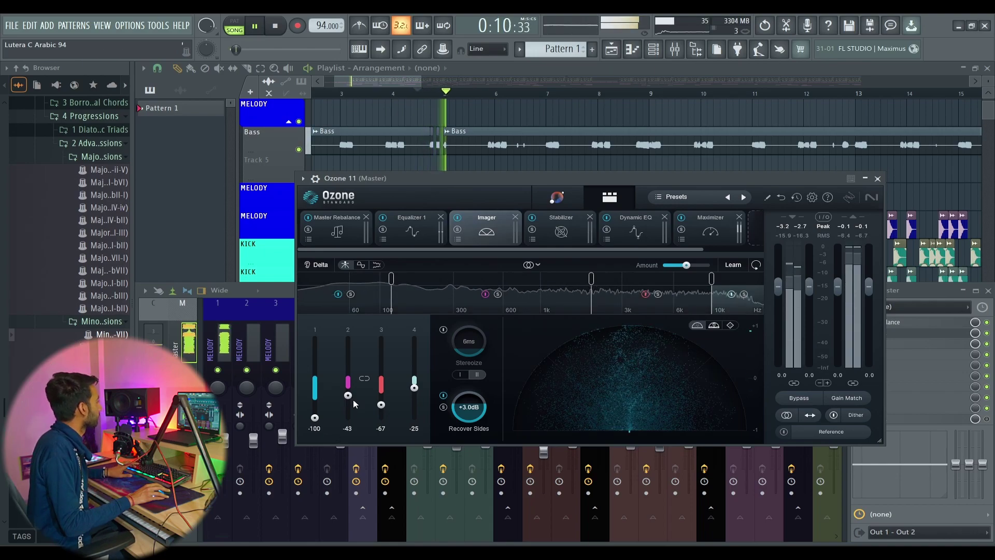
mouse_move(349, 400)
mouse_down()
mouse_move(357, 366)
mouse_move(357, 392)
mouse_up()
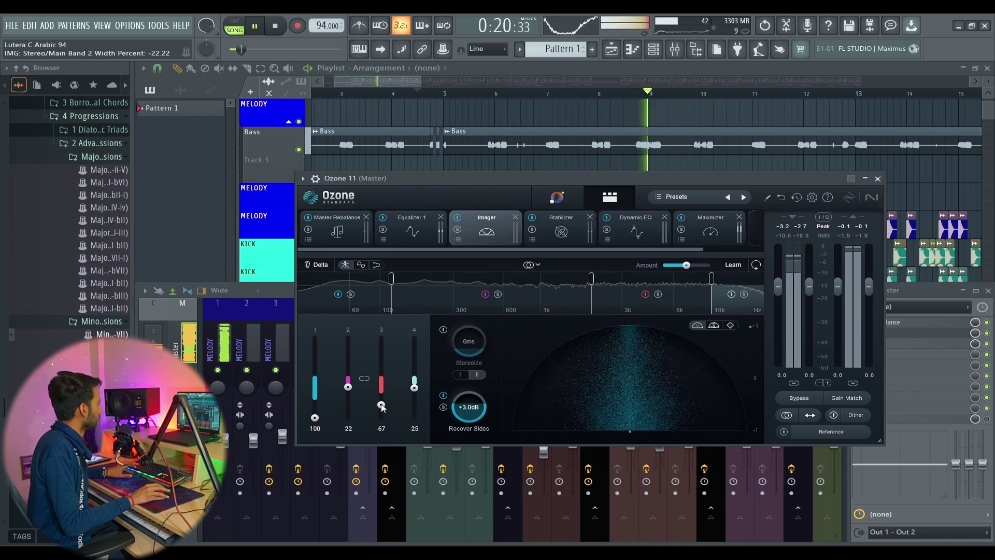
key(space)
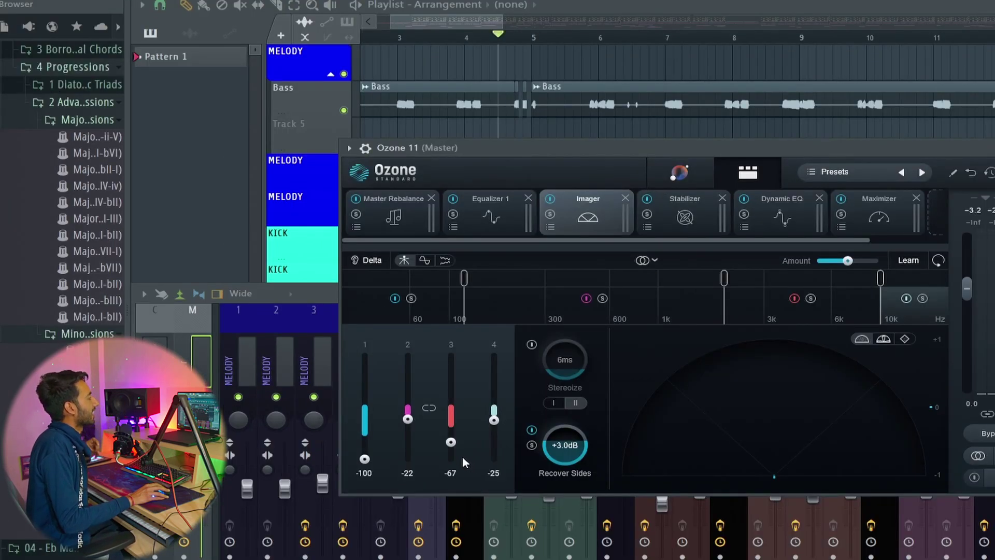
key(space)
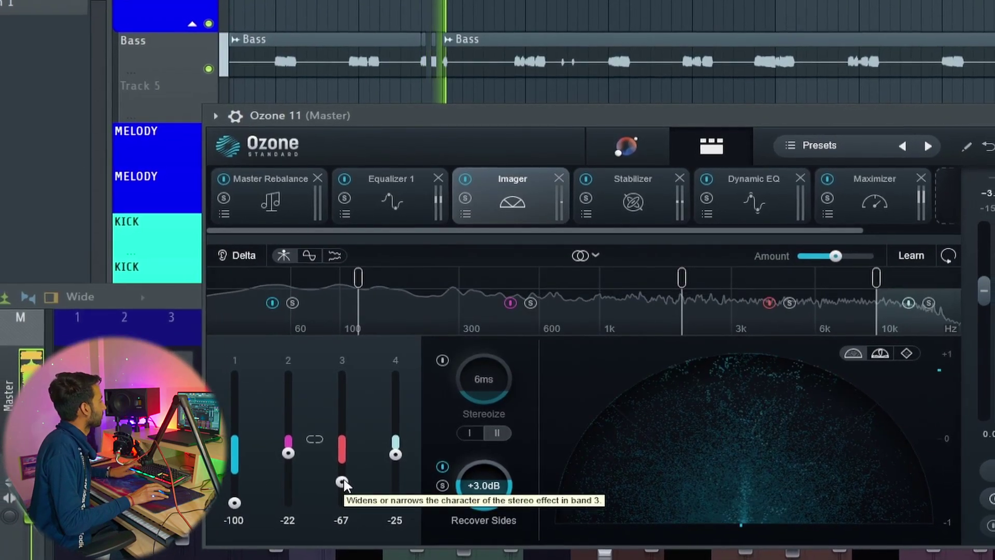
drag(452, 442, 452, 440)
drag(344, 474, 384, 417)
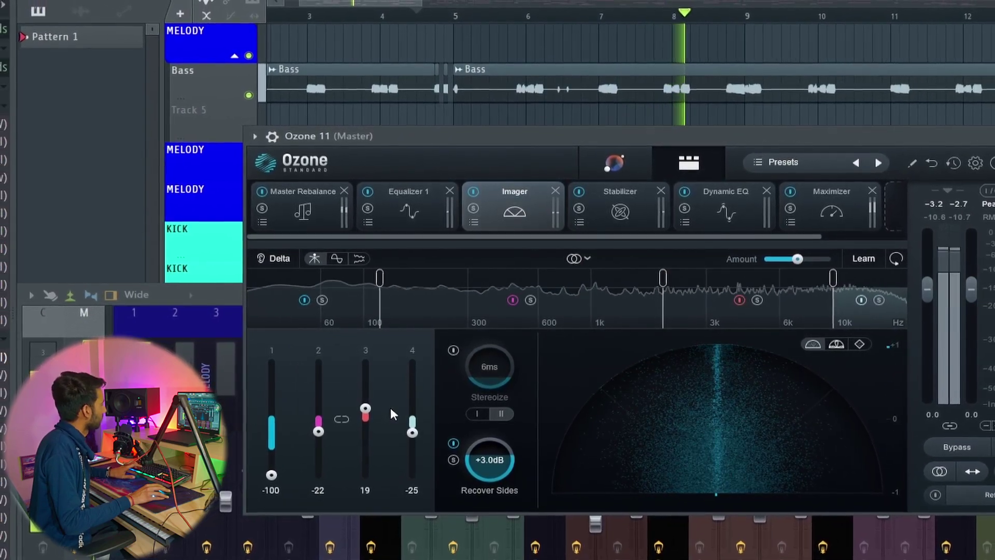
drag(392, 406, 394, 404)
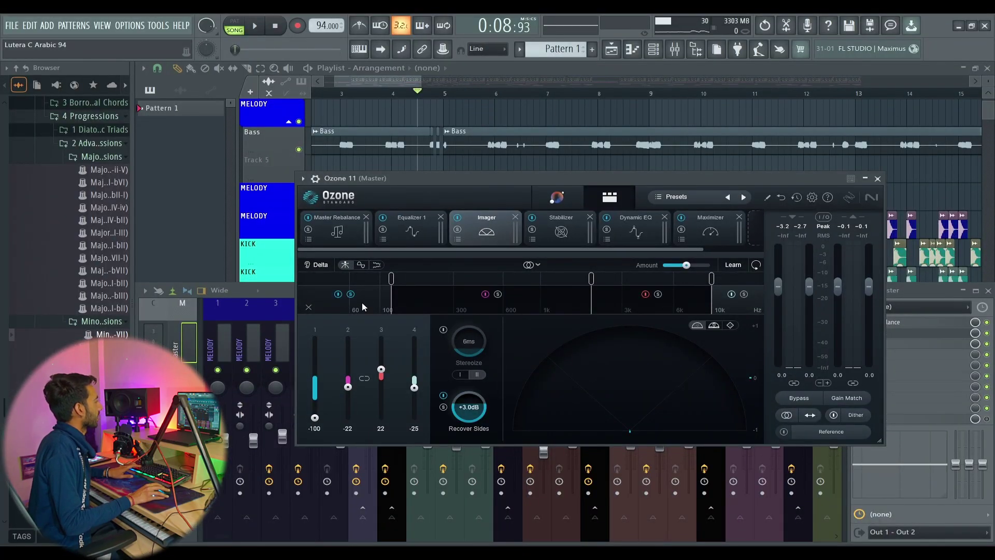
Play the track, audition the Imager's lower bands with band 2 at 100, and set the band 2 width to -30
key(space)
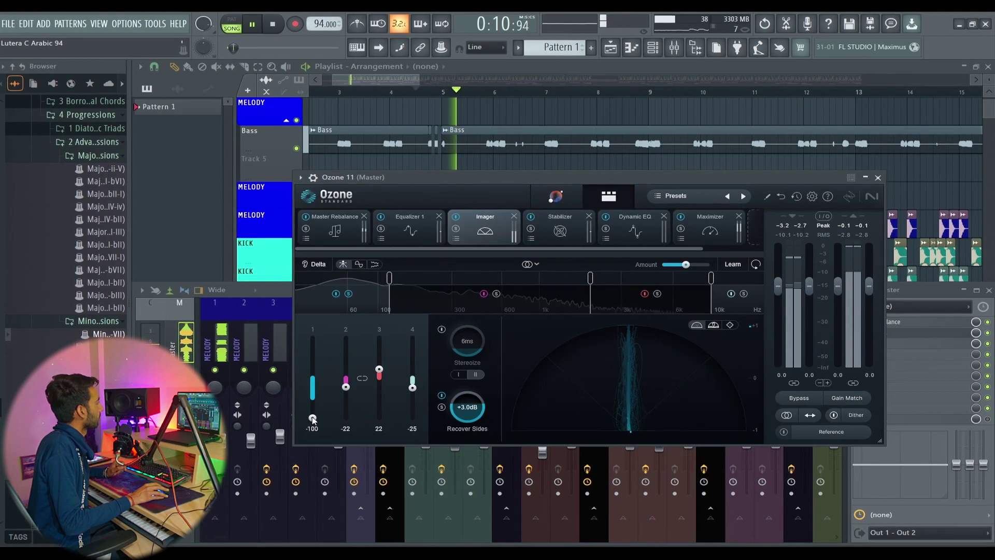
mouse_move(313, 418)
mouse_down()
mouse_move(331, 306)
mouse_move(324, 416)
mouse_up()
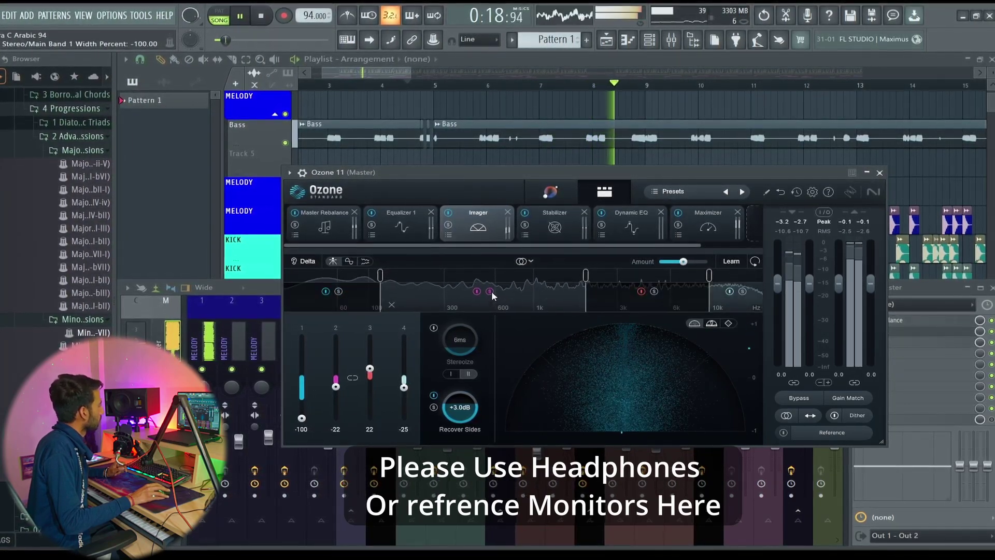
drag(336, 386, 340, 322)
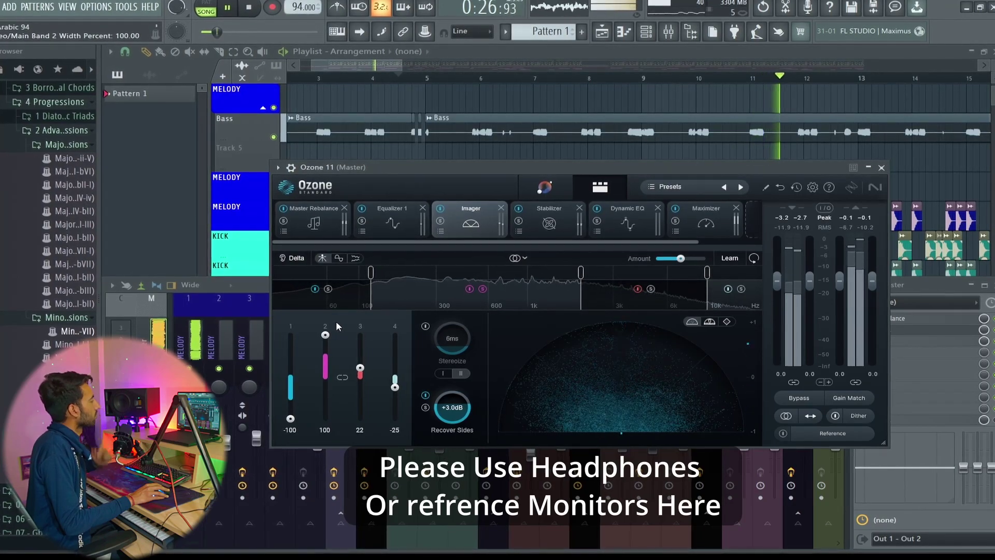
drag(336, 322, 333, 388)
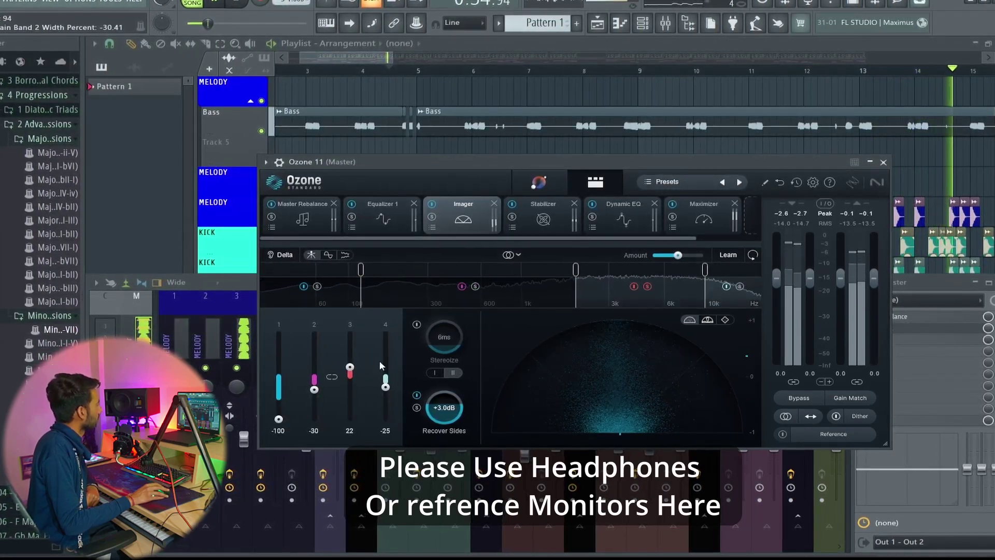
Audition Imager band 3 at 100, then set its width to 25 and the band 4 width to 9
drag(350, 366, 354, 322)
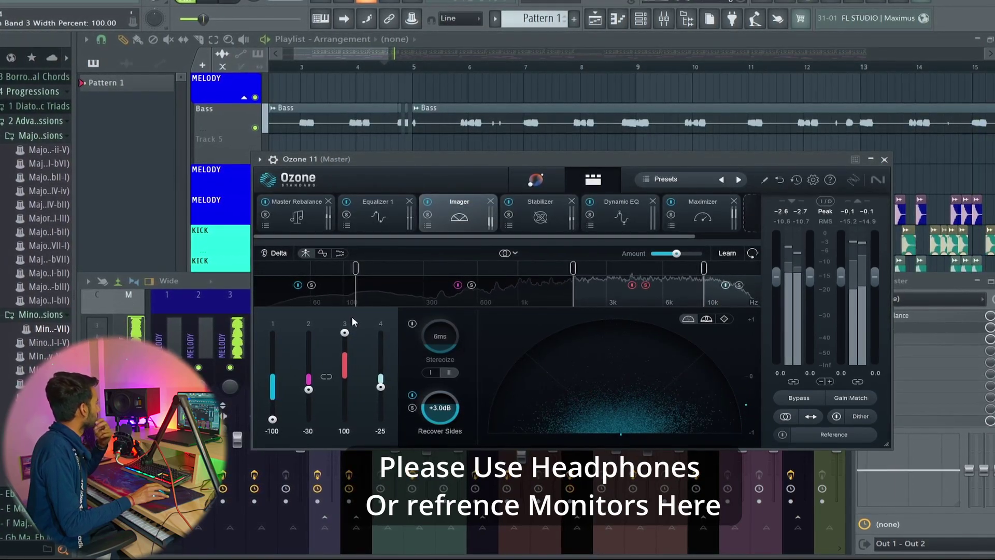
drag(351, 317, 359, 363)
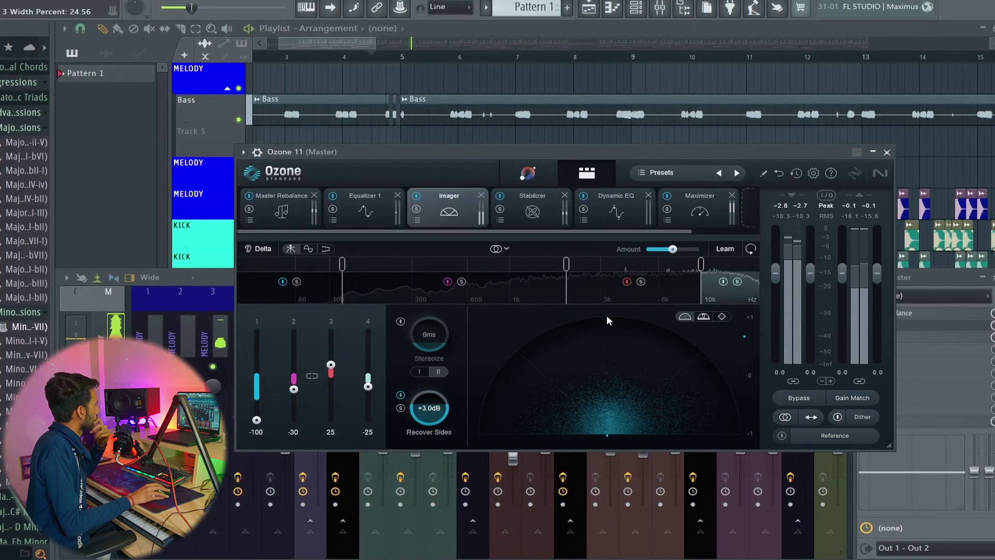
drag(368, 386, 387, 370)
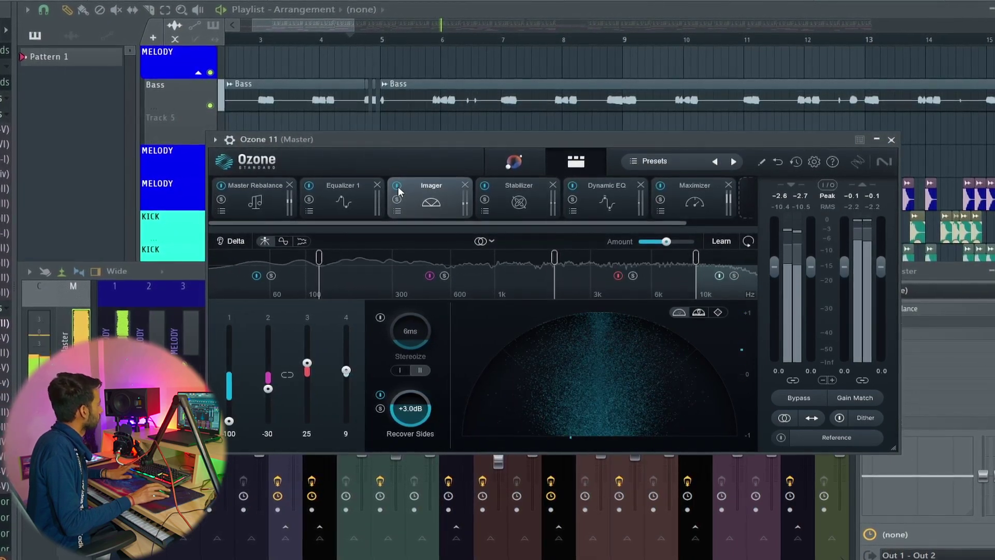
key(space)
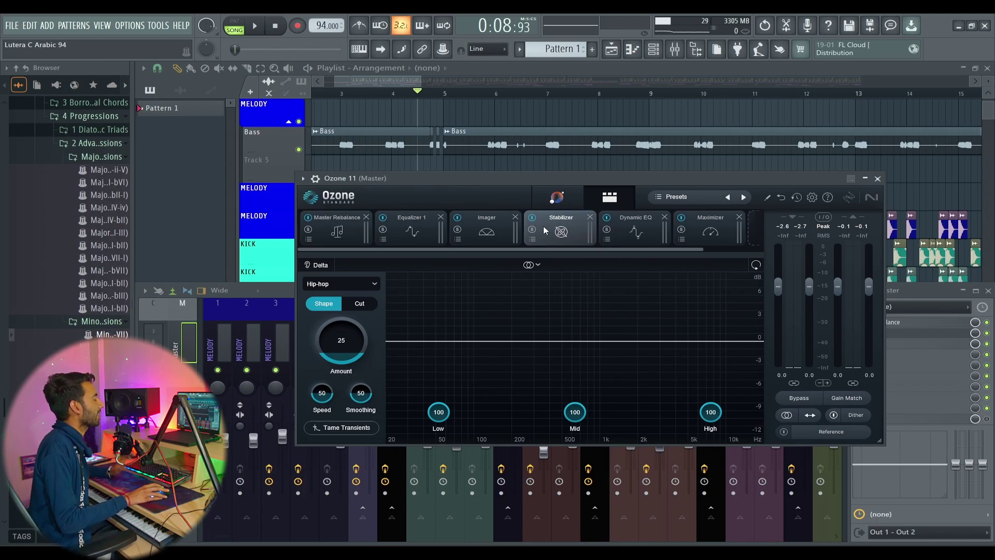
Play the track and compare the sound with the Stabilizer module switched off and on
key(space)
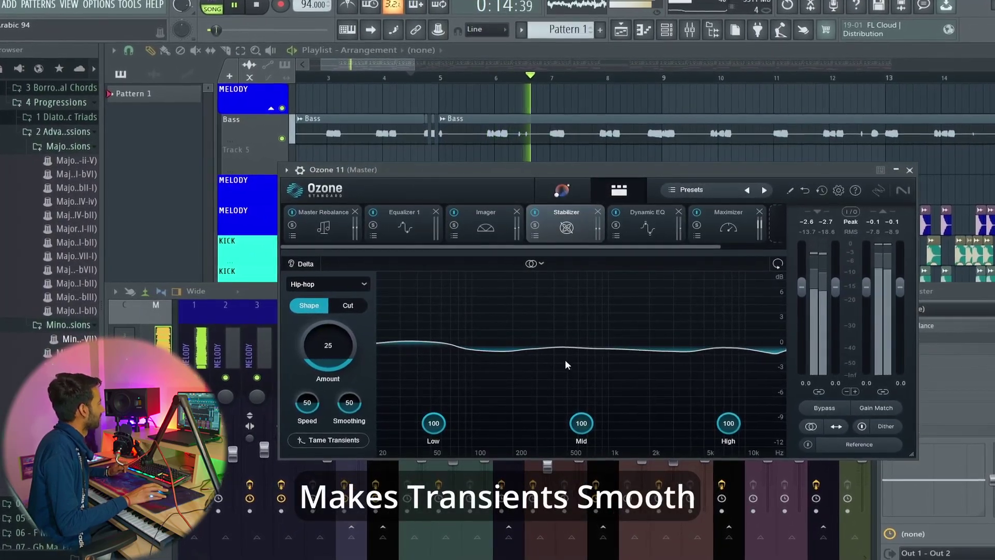
click(535, 212)
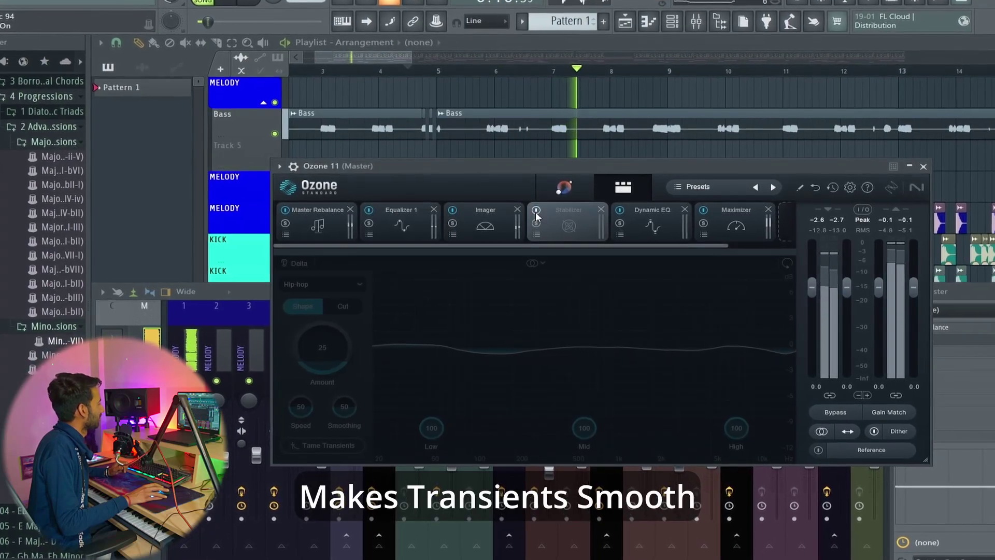
click(536, 211)
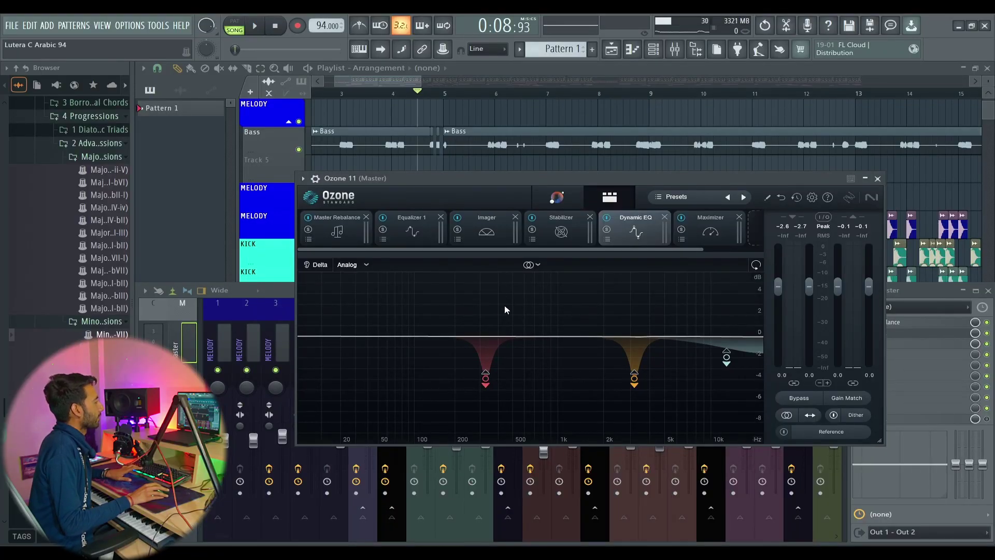
Add a bell band to the Dynamic EQ at 240 Hz with -1.8 dB gain and audition it
key(space)
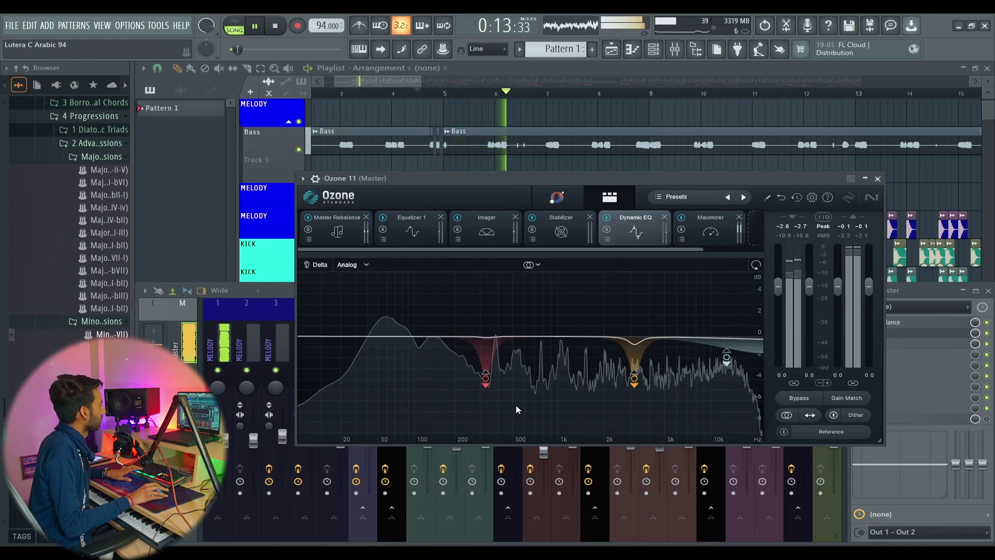
key(space)
double_click(449, 337)
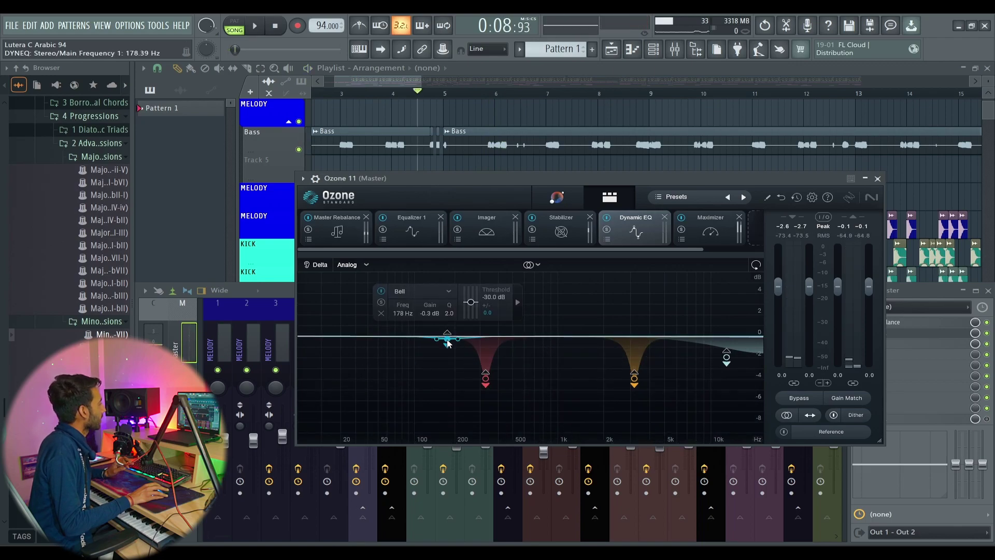
drag(447, 339, 465, 360)
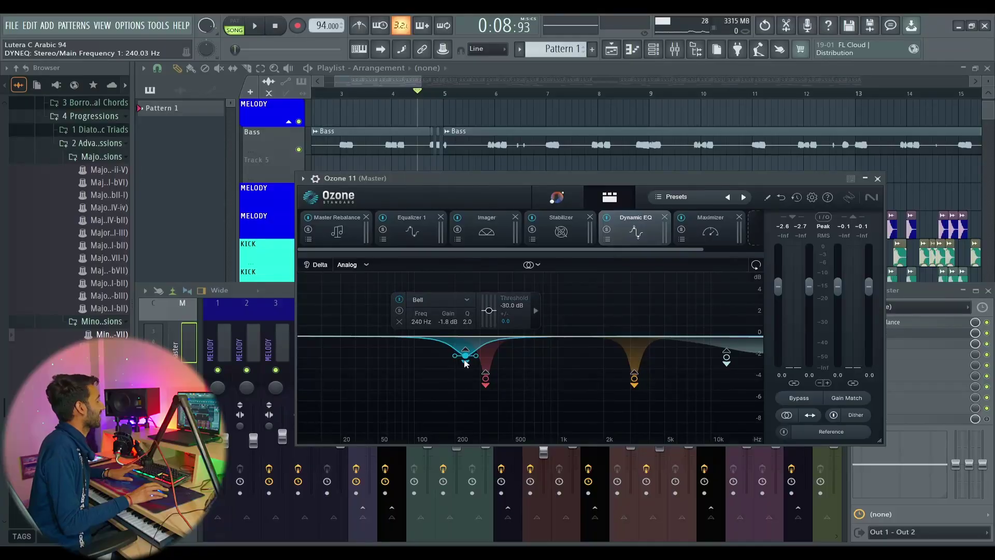
key(space)
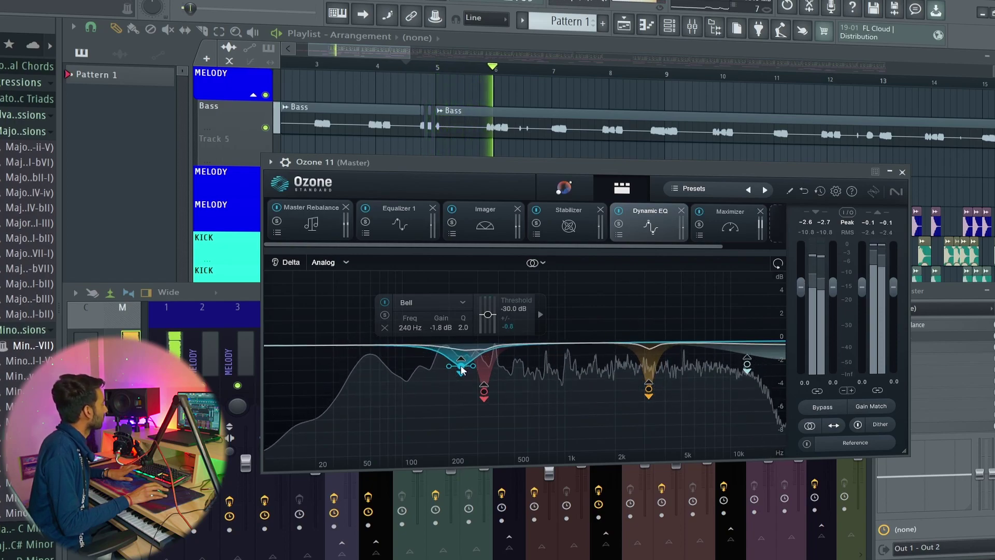
Move the Dynamic EQ bell band to 228 Hz with -2.7 dB gain and compare the module switched off and on
drag(461, 369, 458, 378)
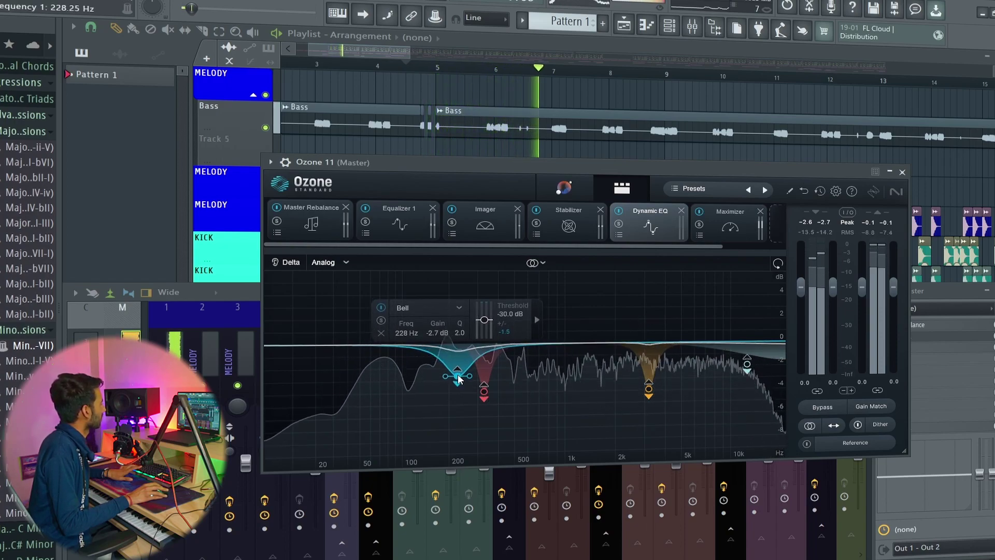
click(618, 209)
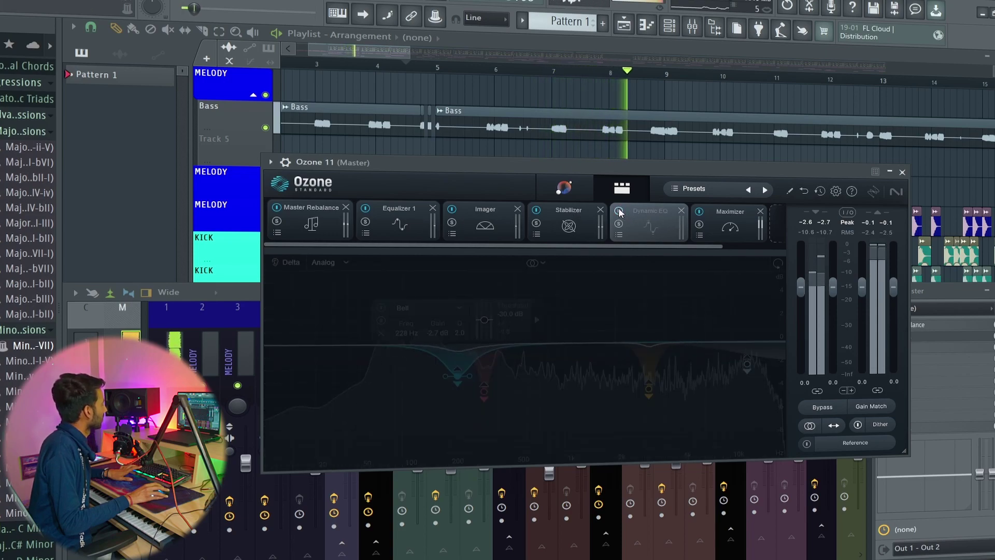
click(618, 210)
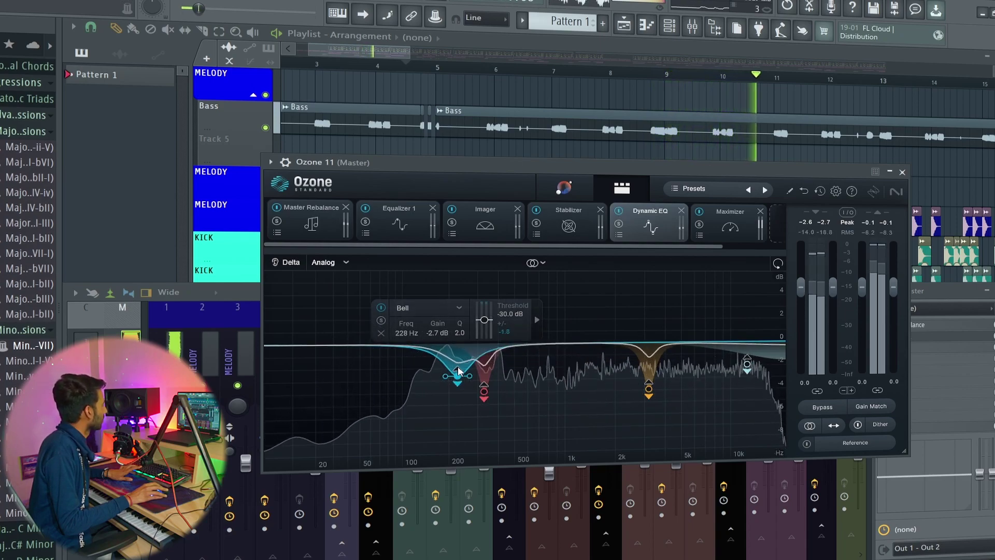
drag(457, 371, 456, 370)
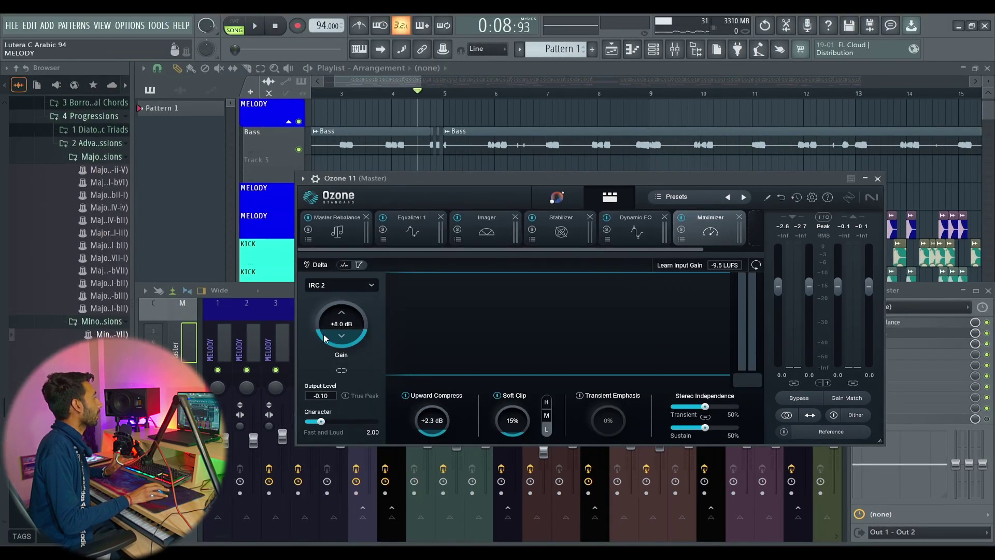
Play the track while trying the Maximizer gain at +8.6 dB, then set it to +7.9 dB with True Peak enabled
key(space)
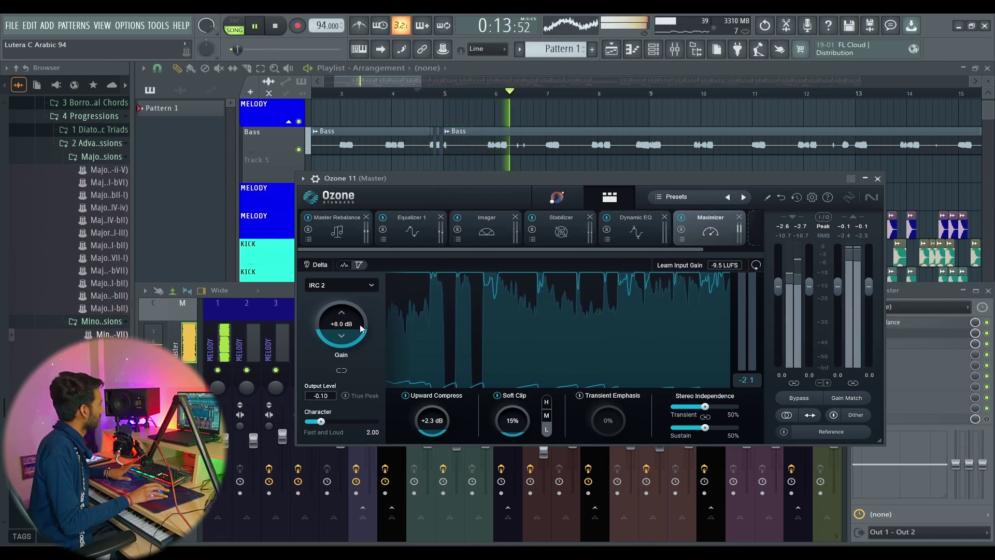
drag(358, 333, 357, 339)
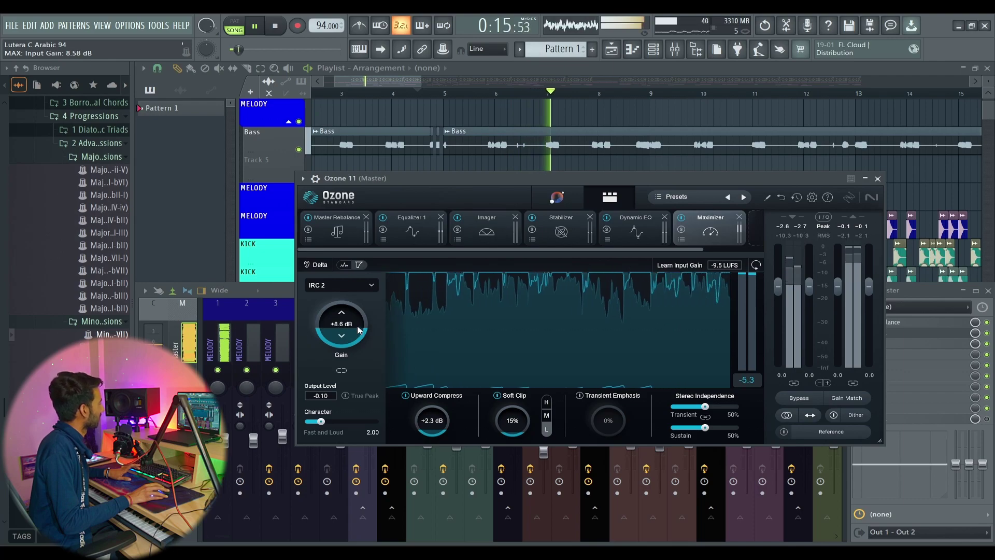
key(space)
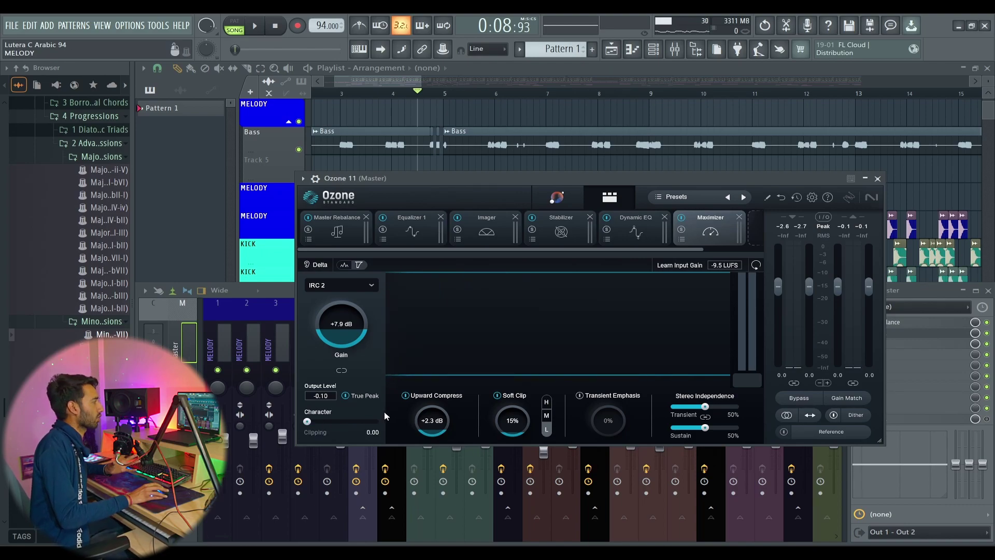
Audition the Maximizer's Character at 5.04 during playback, then set it to 2.20
key(space)
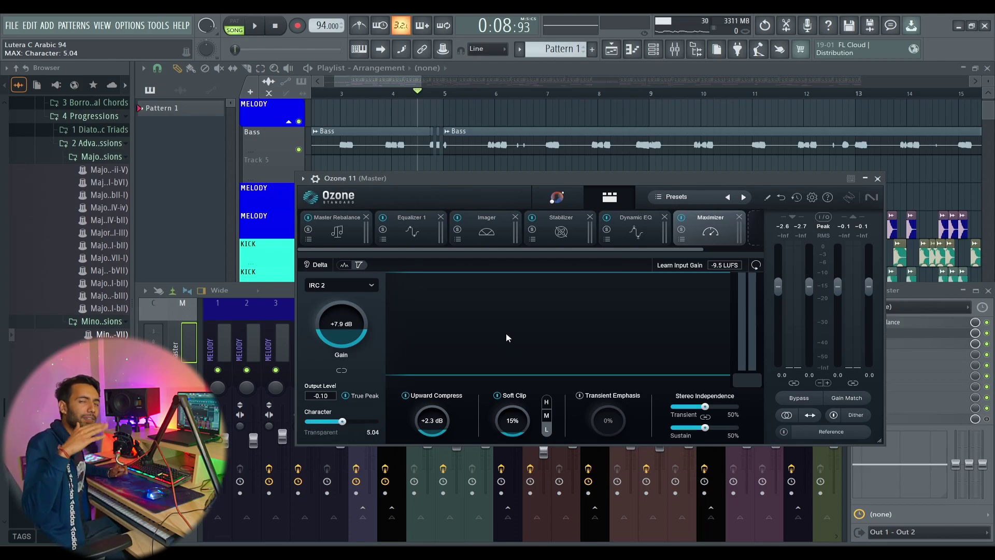
key(space)
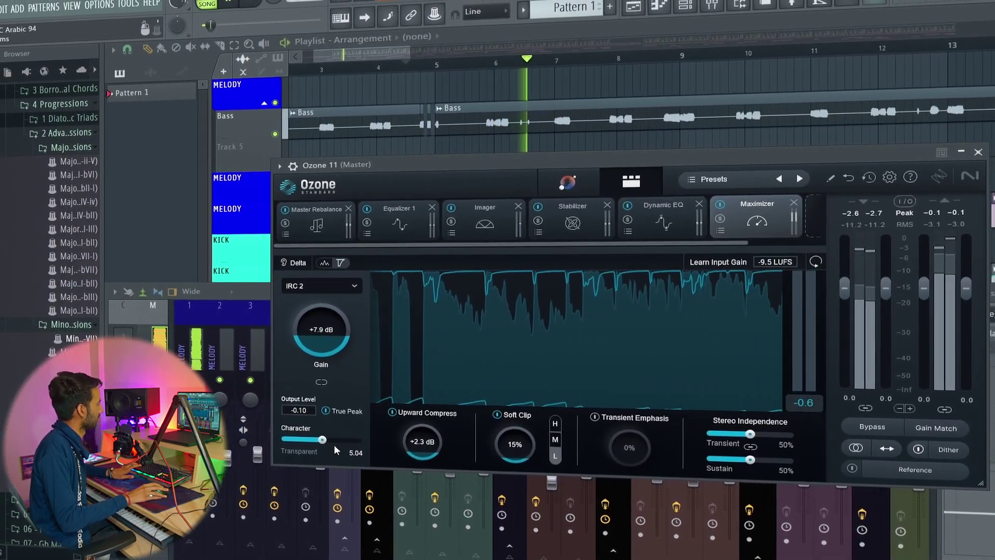
key(space)
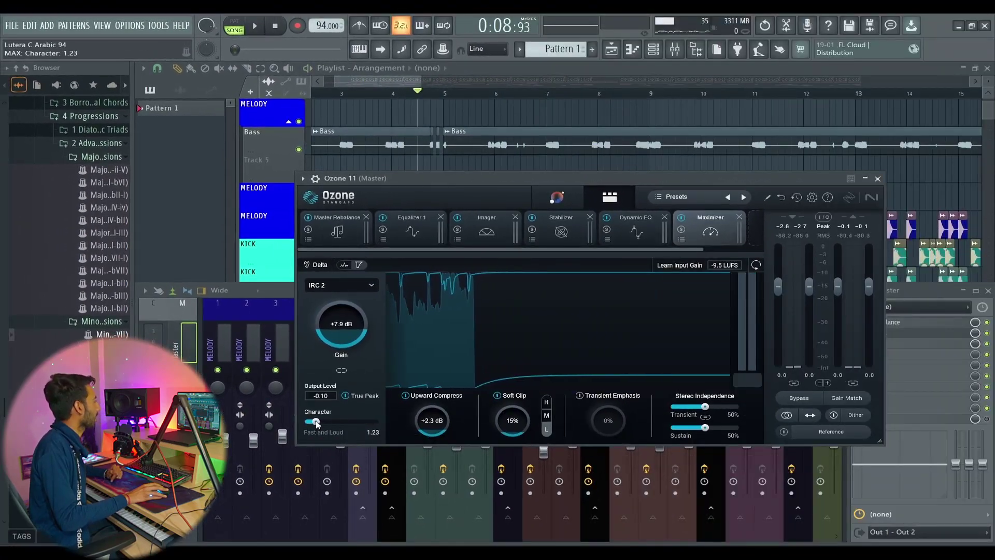
drag(328, 434, 307, 435)
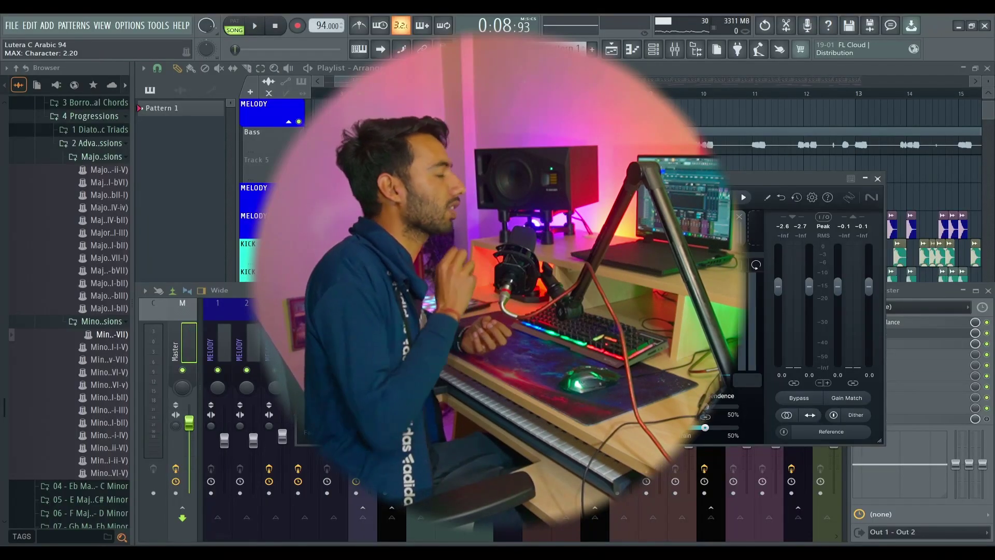
Play the track and compare the sound with the Master Rebalance module switched off and on
click(336, 233)
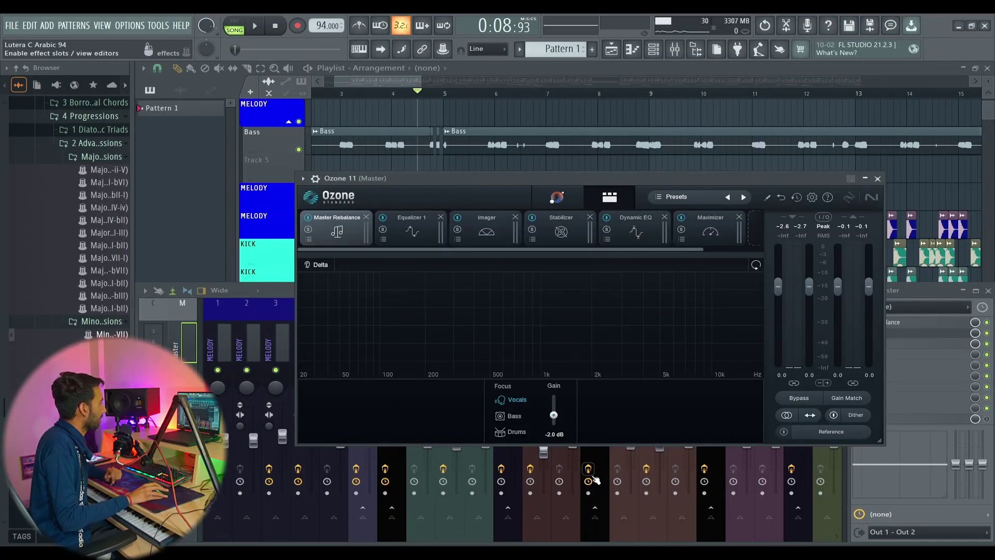
key(space)
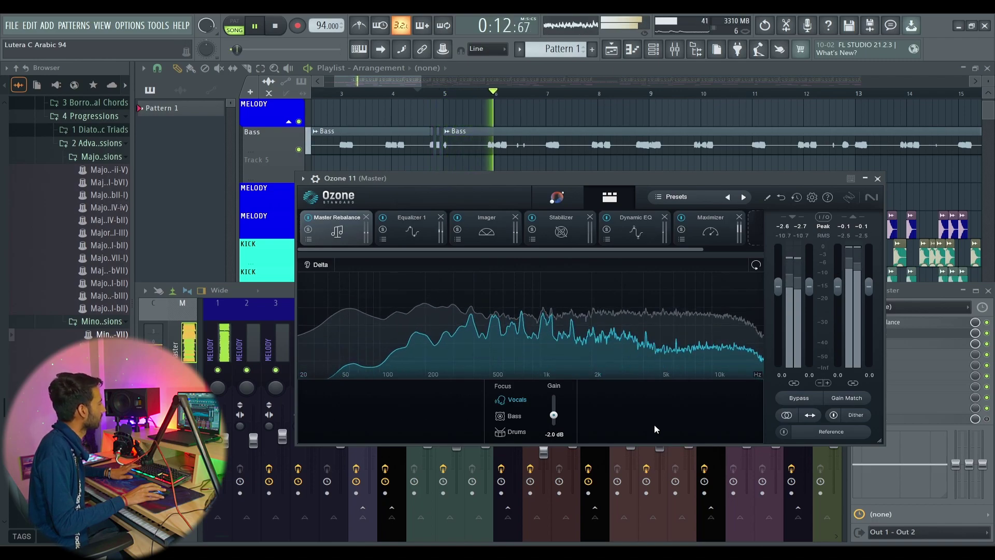
click(308, 218)
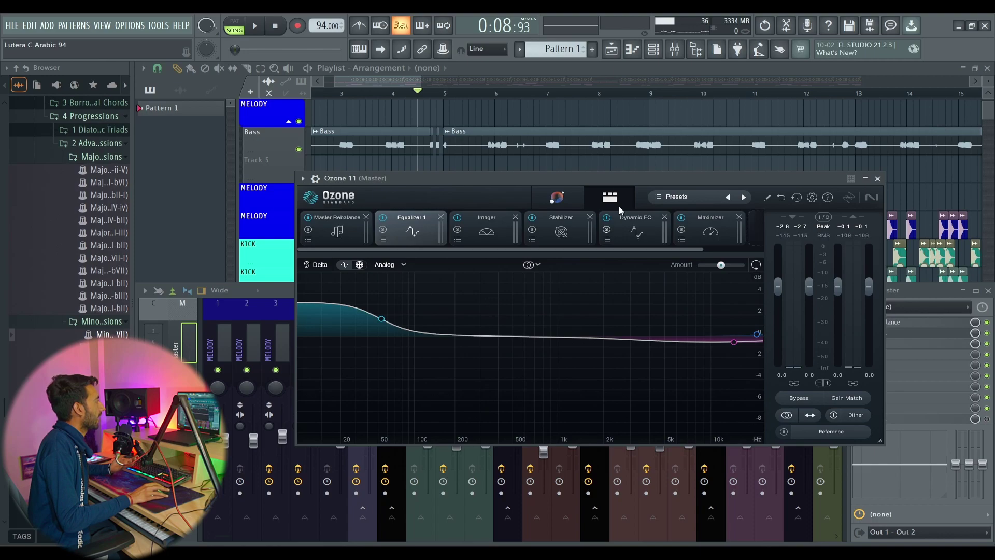
Open the SPAN analyzer from the master channel and arrange its window so it and the Ozone 11 window are both visible
drag(558, 177, 529, 172)
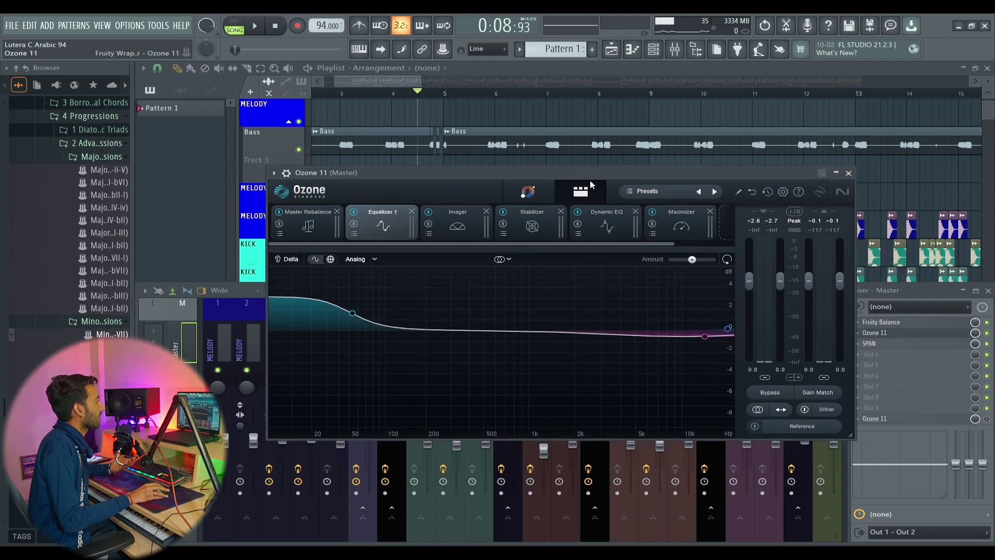
click(885, 345)
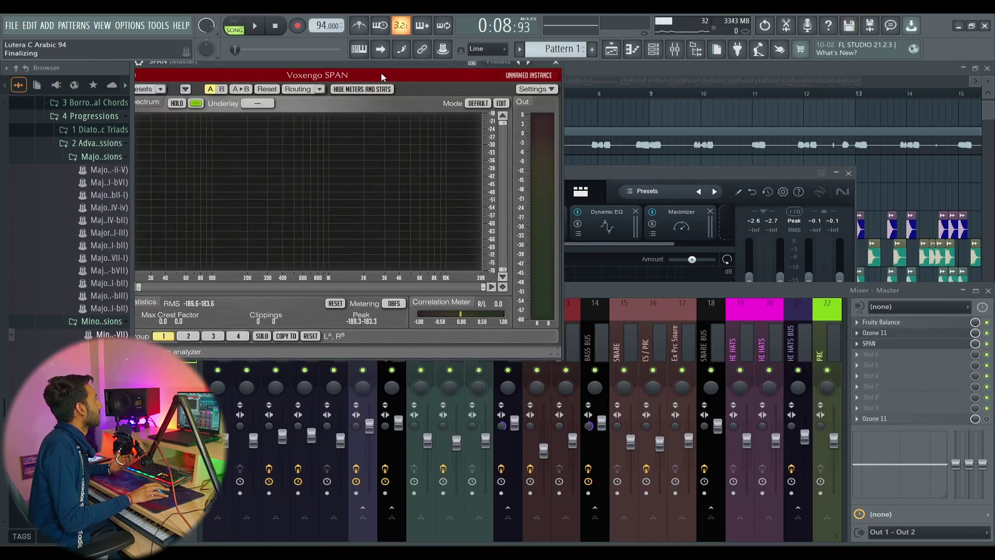
mouse_move(428, 72)
mouse_down()
mouse_move(462, 91)
mouse_move(435, 70)
mouse_up()
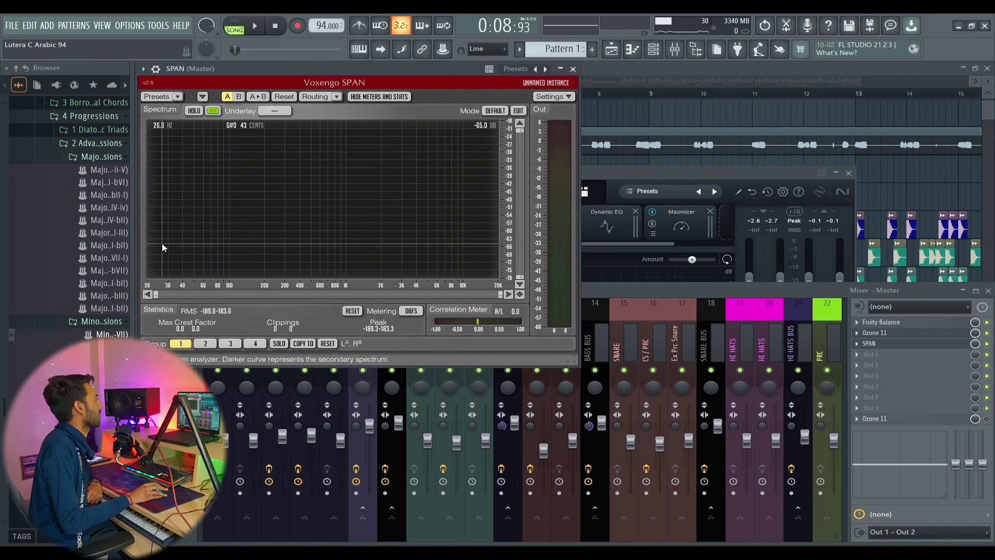
click(874, 332)
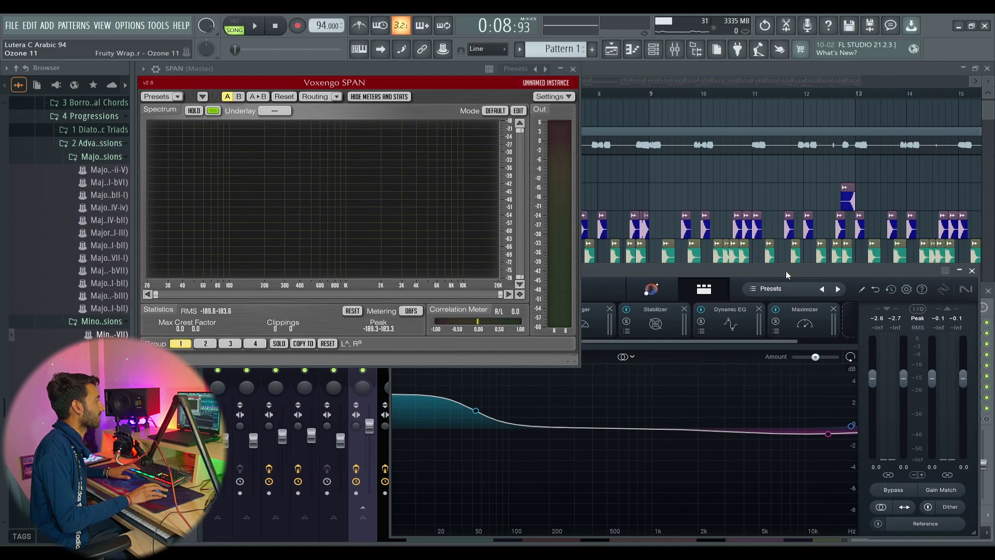
Play the track and examine the master's frequency balance in SPAN with the spectrum hold switched on
key(space)
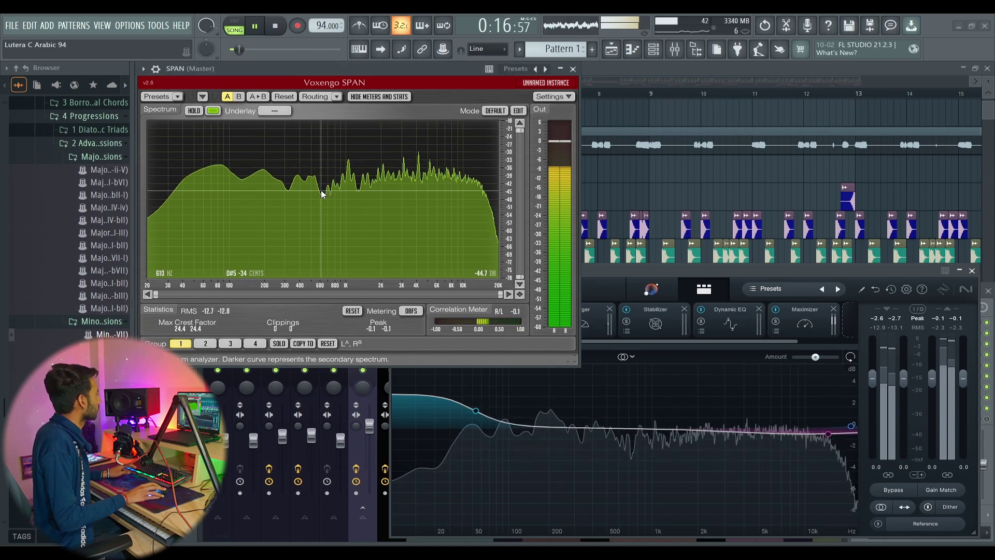
click(195, 112)
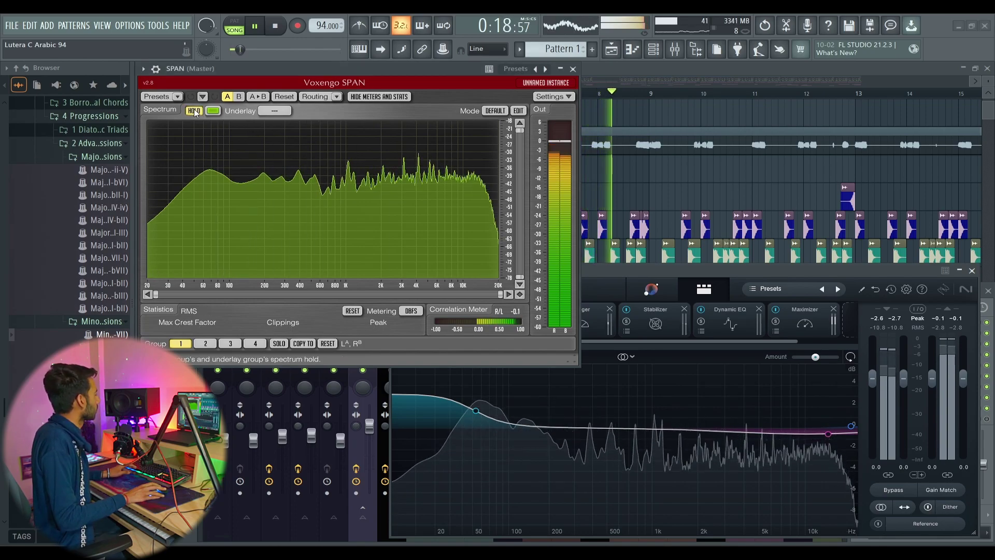
key(space)
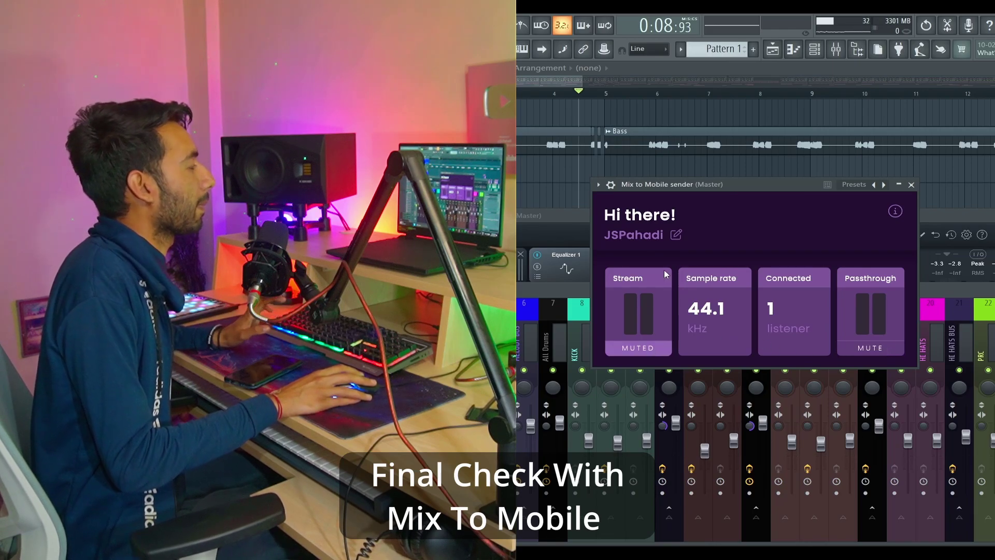
Play the track through Mix to Mobile sender, alternating between the phone stream and the studio passthrough by muting each
key(space)
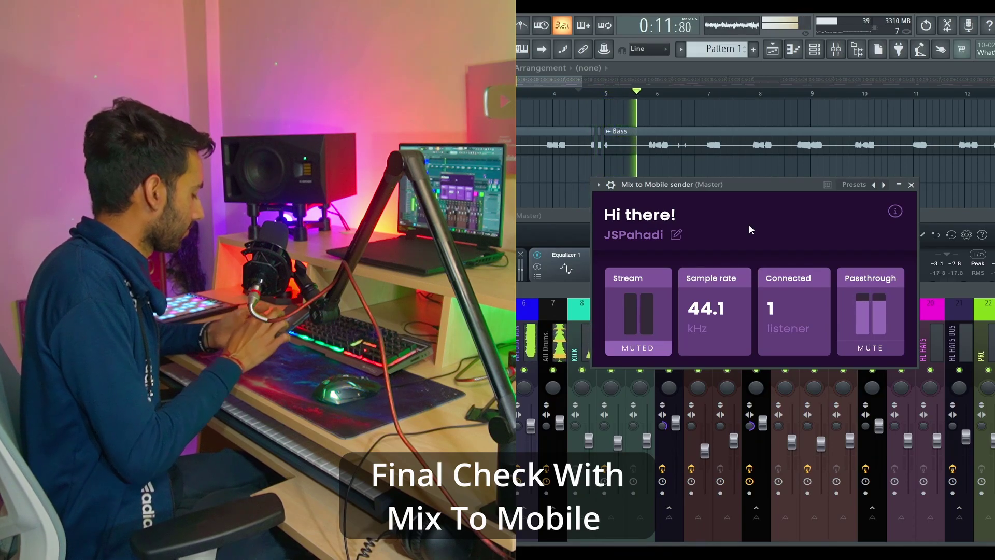
click(872, 348)
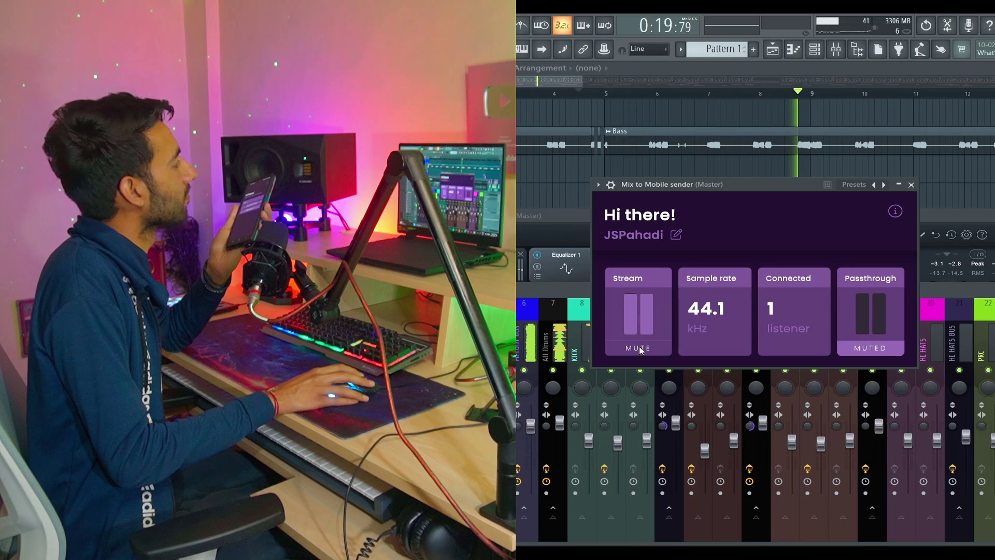
click(641, 349)
click(861, 350)
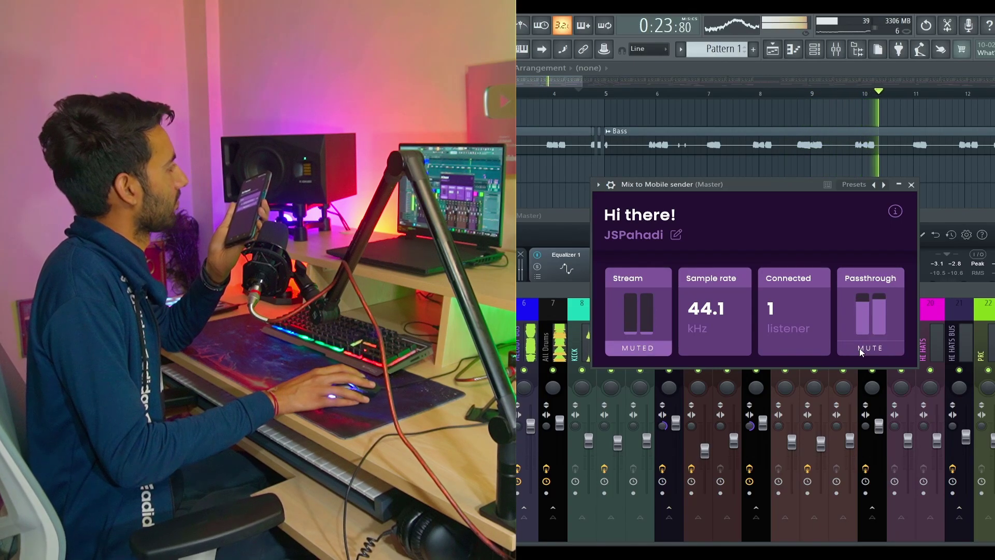
click(861, 350)
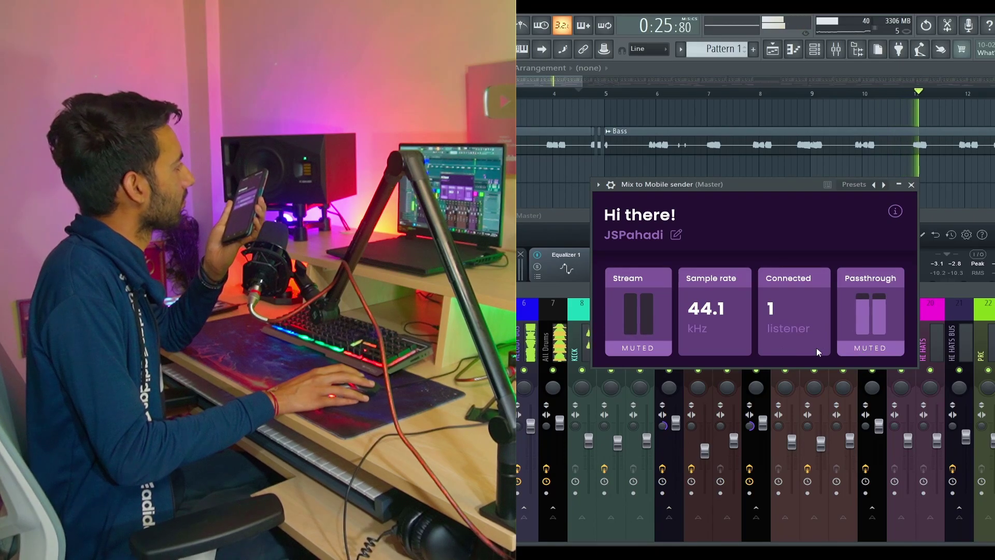
click(653, 348)
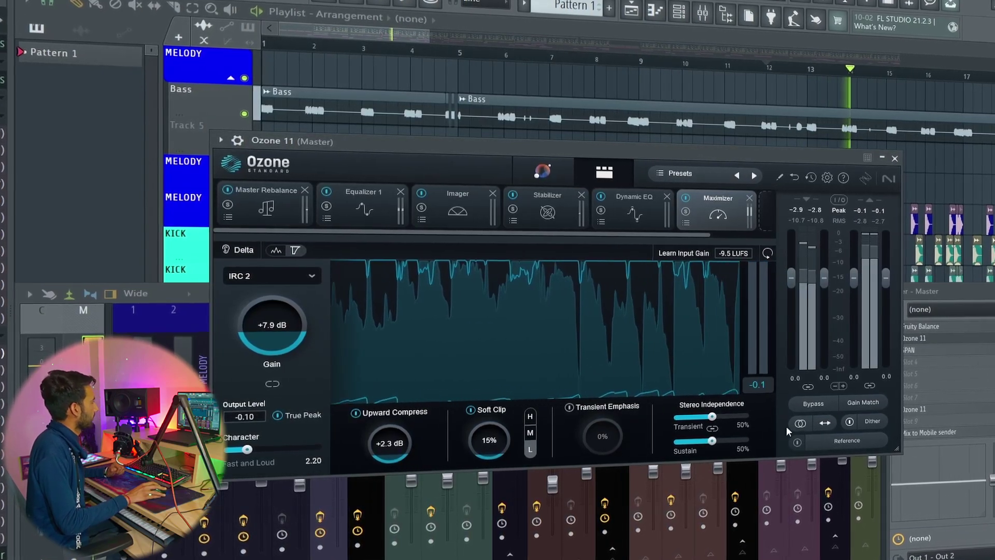
Compare the master with all Ozone processing bypassed and active, and check it summed to mono and back in stereo
click(804, 408)
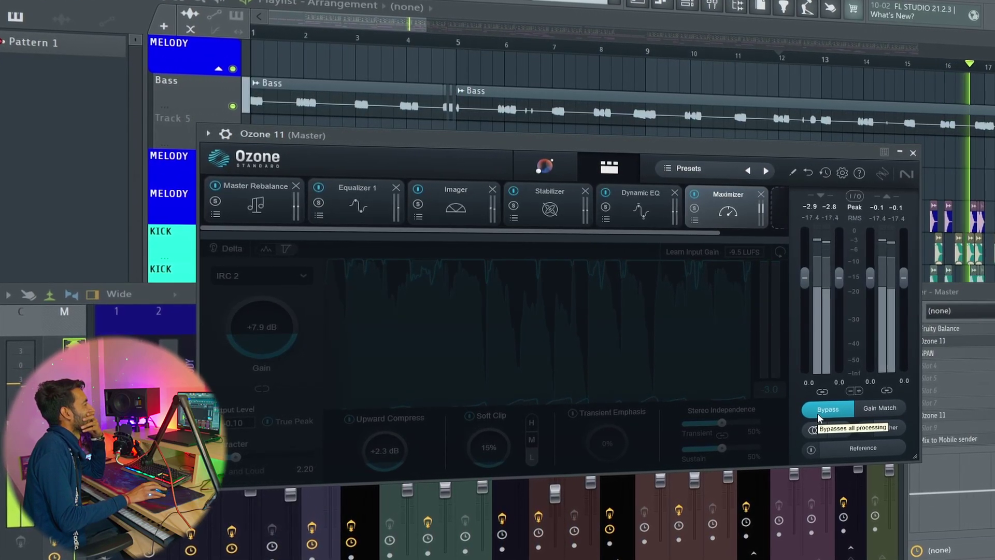
click(818, 413)
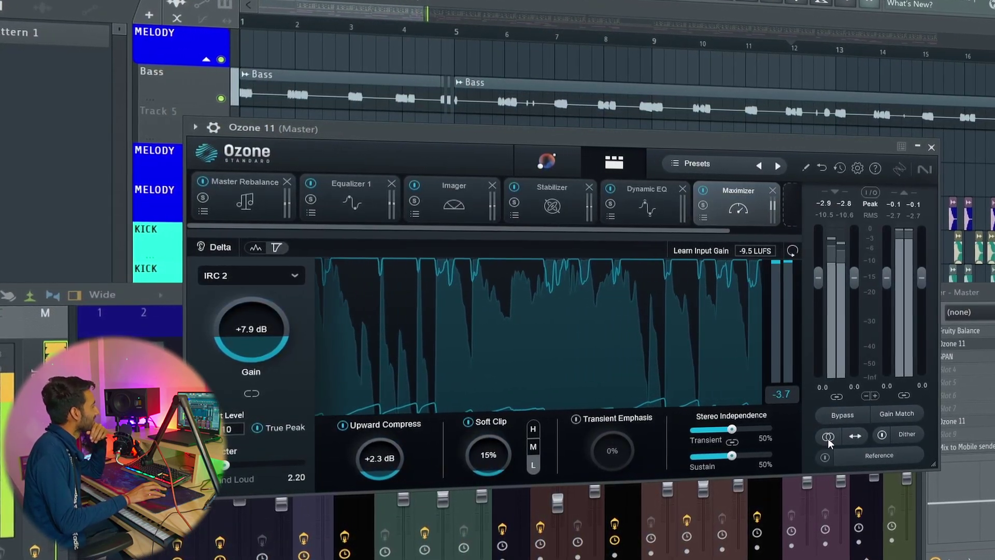
click(827, 437)
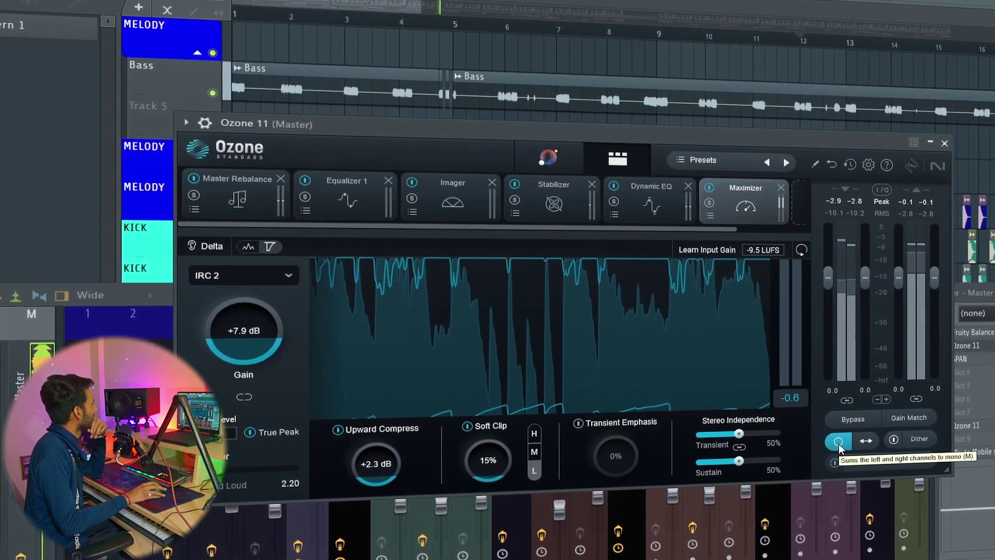
click(839, 443)
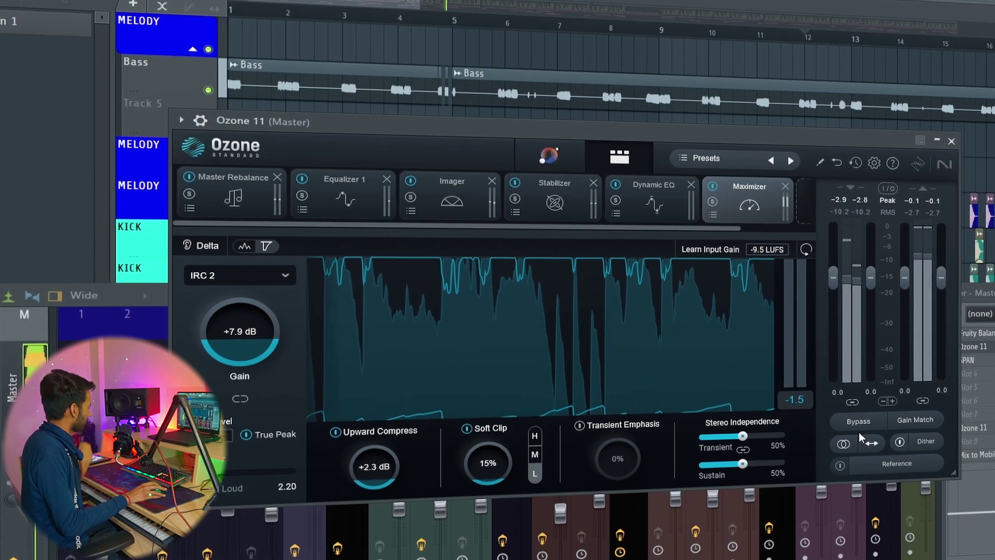